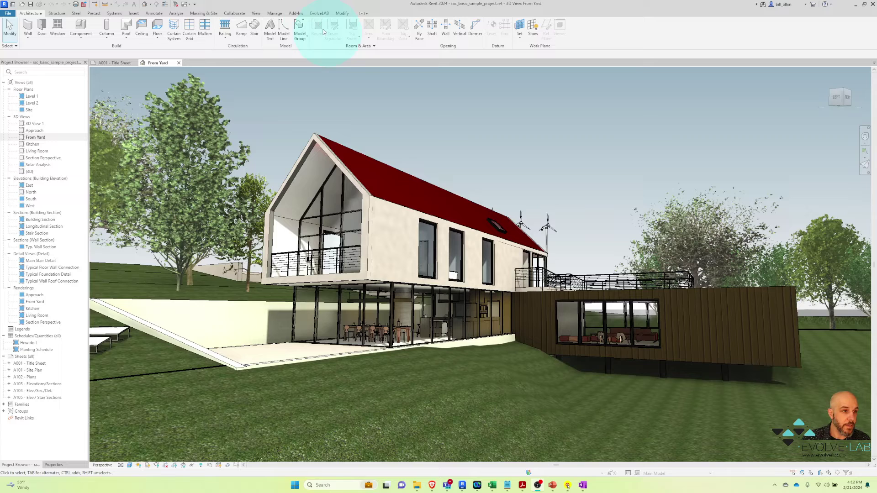
# Launch Veras AI on the From Yard view and widen the render to 1920 × 1024
pyautogui.click(319, 12)
pyautogui.click(240, 33)
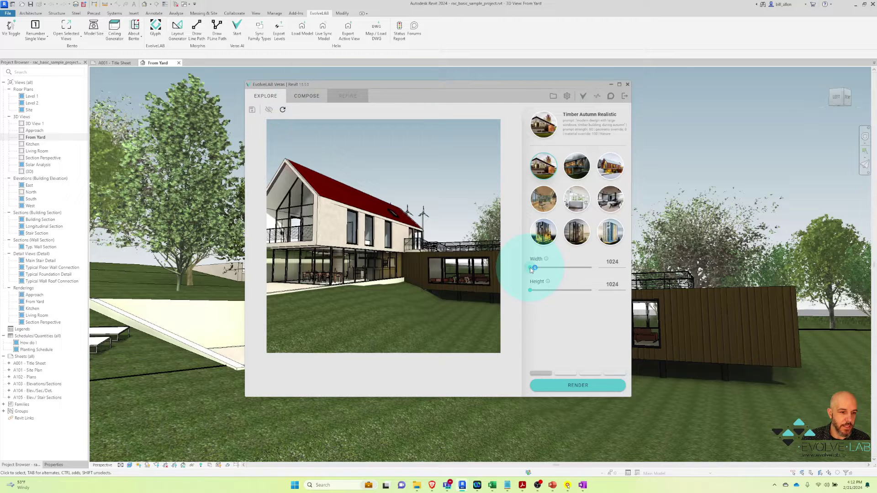
pyautogui.moveTo(531, 271); pyautogui.dragTo(564, 270)
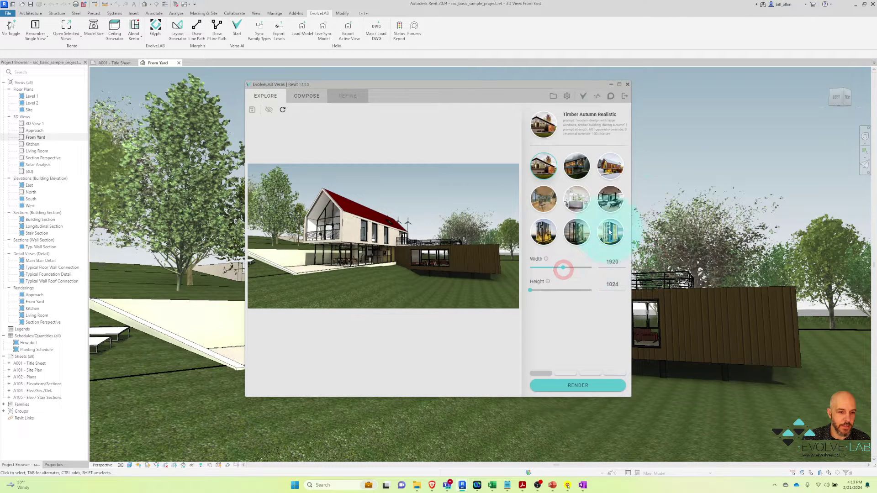
# Maximize Veras, pick the Timber Autumn Realistic style, and render the house
pyautogui.click(619, 86)
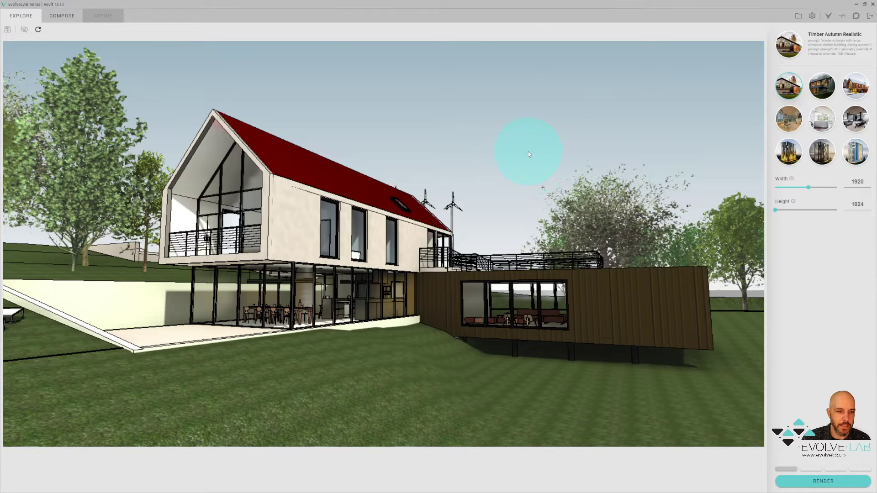
pyautogui.click(783, 92)
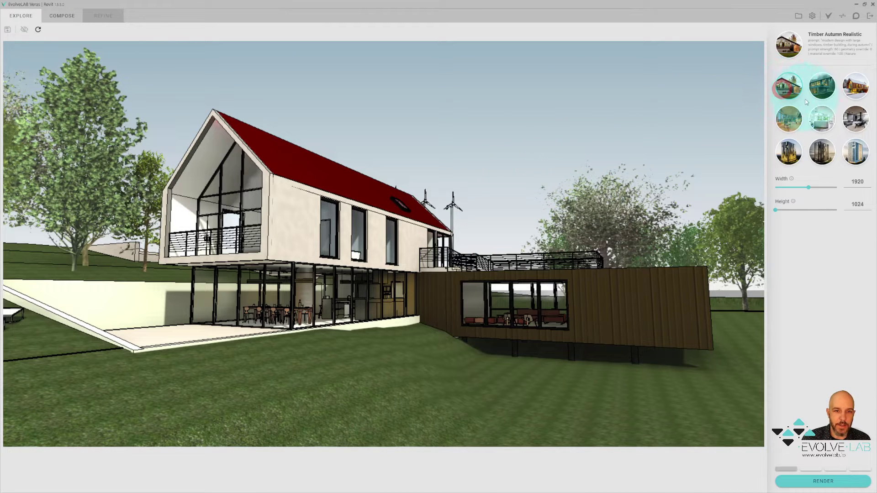
pyautogui.click(833, 484)
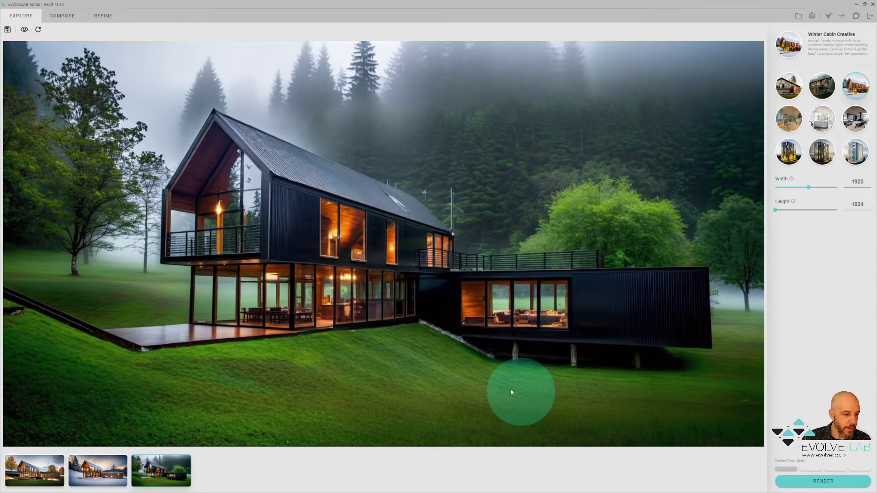
# Show the autumn, snowy winter and misty forest renders alongside their style presets
pyautogui.click(44, 468)
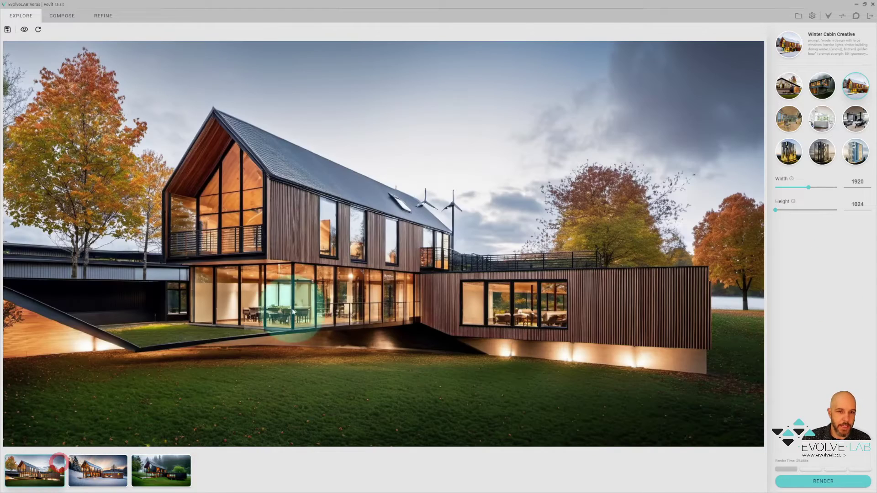
pyautogui.click(792, 95)
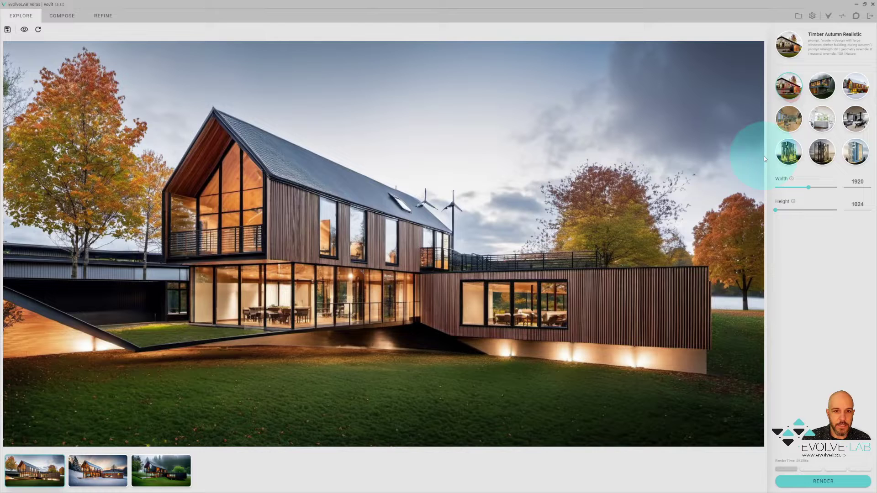
pyautogui.click(112, 469)
pyautogui.click(869, 90)
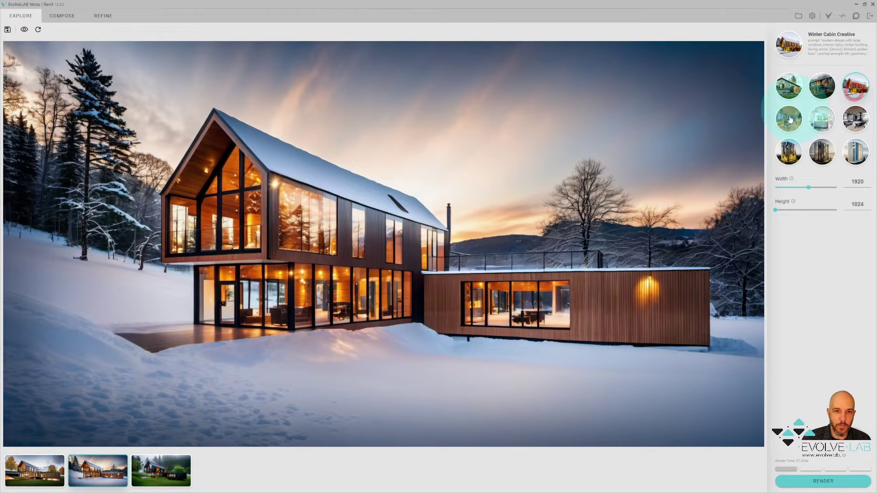
pyautogui.click(821, 94)
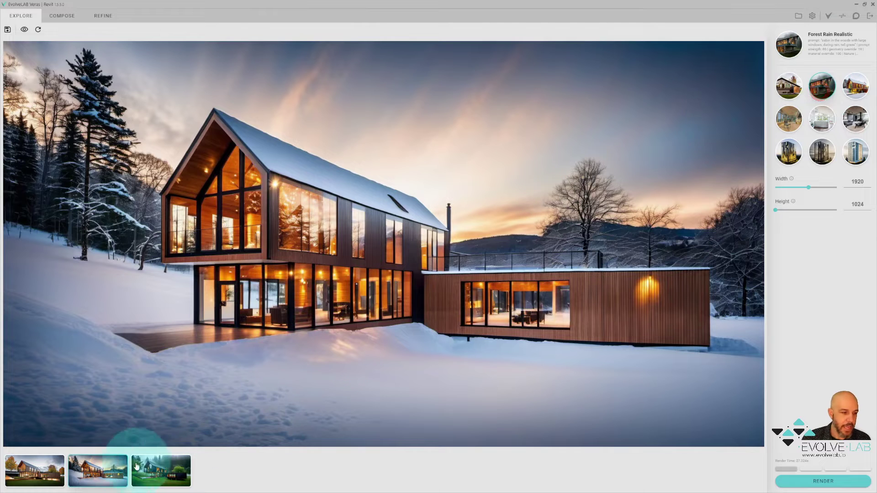
pyautogui.click(152, 469)
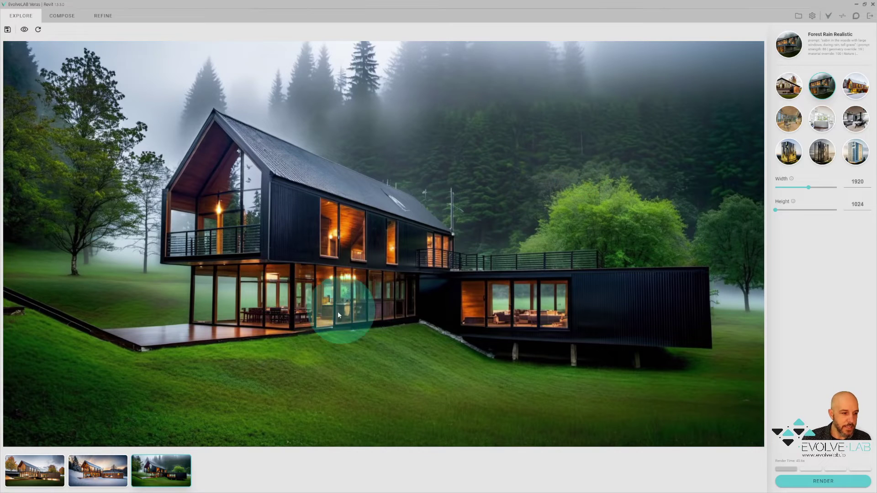
# Flip between the three renders, settle on the snowy winter one, and show its Compose settings
pyautogui.click(98, 471)
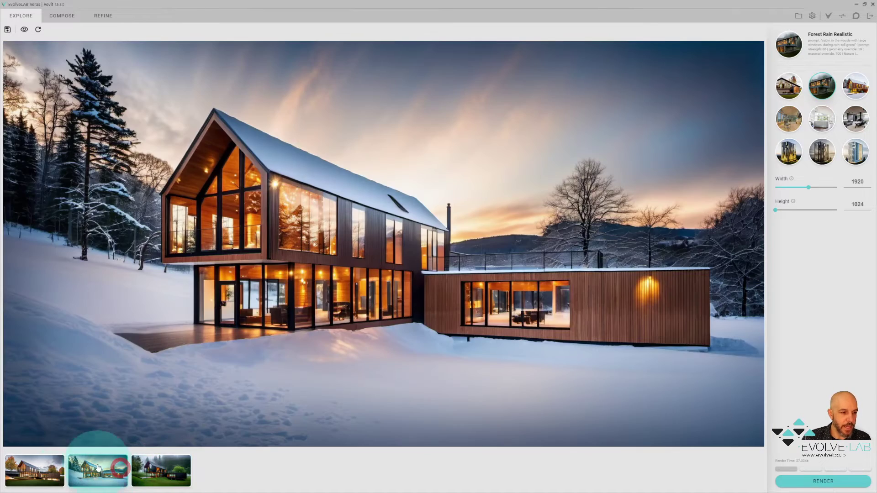
pyautogui.click(38, 474)
pyautogui.click(98, 473)
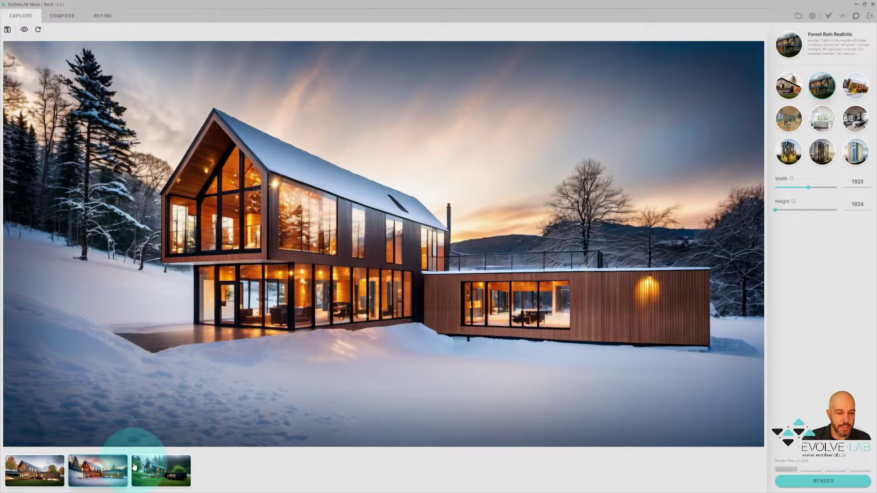
pyautogui.click(159, 466)
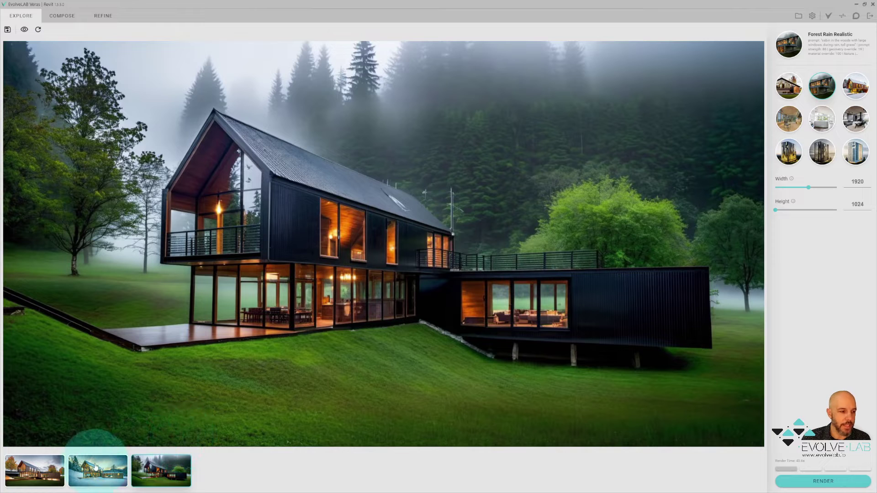
pyautogui.click(111, 466)
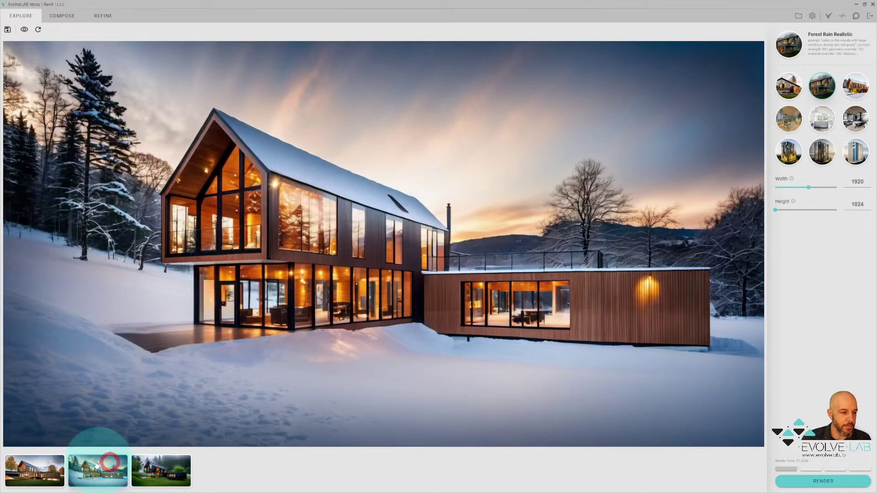
pyautogui.click(33, 473)
pyautogui.click(87, 465)
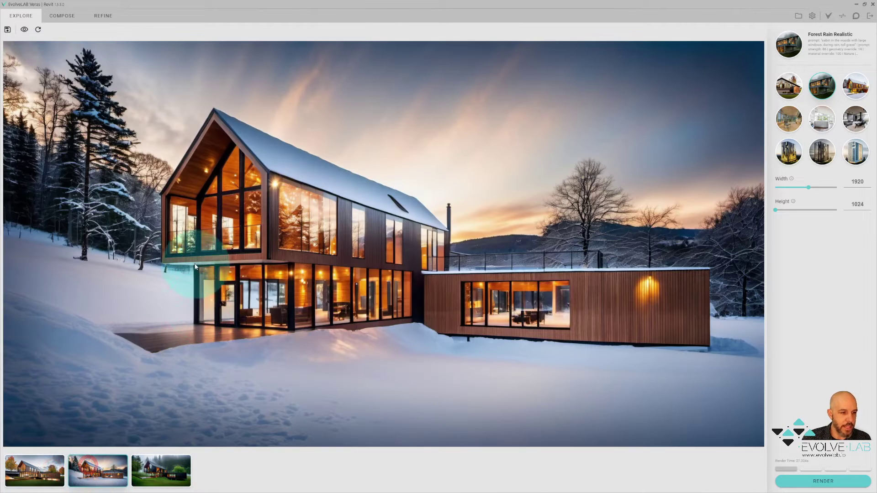
pyautogui.click(63, 16)
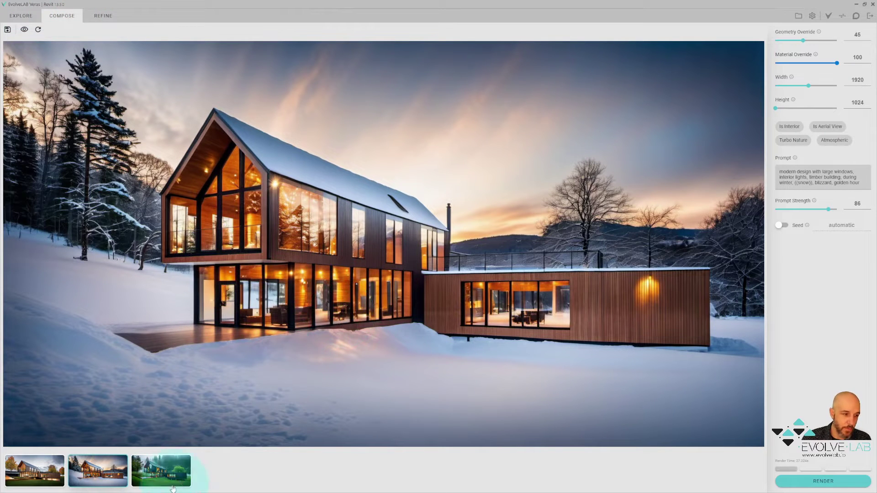
# Load the autumn, snowy and misty forest settings in turn, ending on autumn timber (geometry 0, strength 60)
pyautogui.click(52, 466)
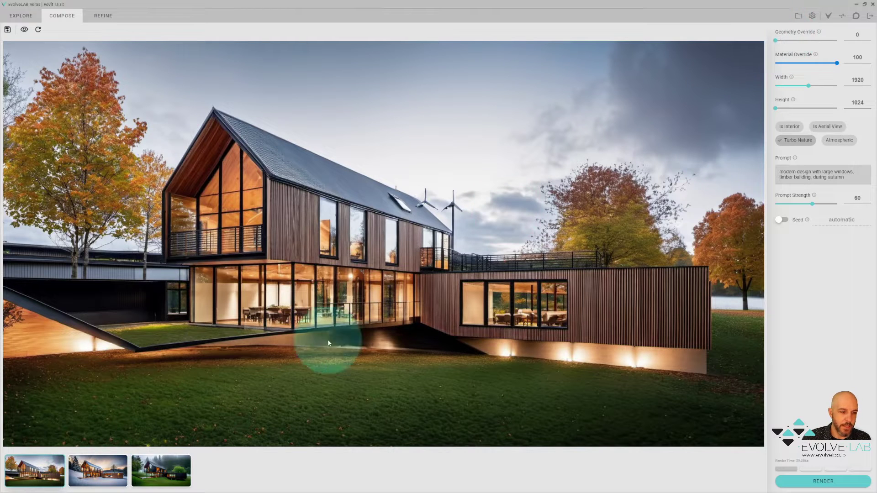
pyautogui.click(111, 469)
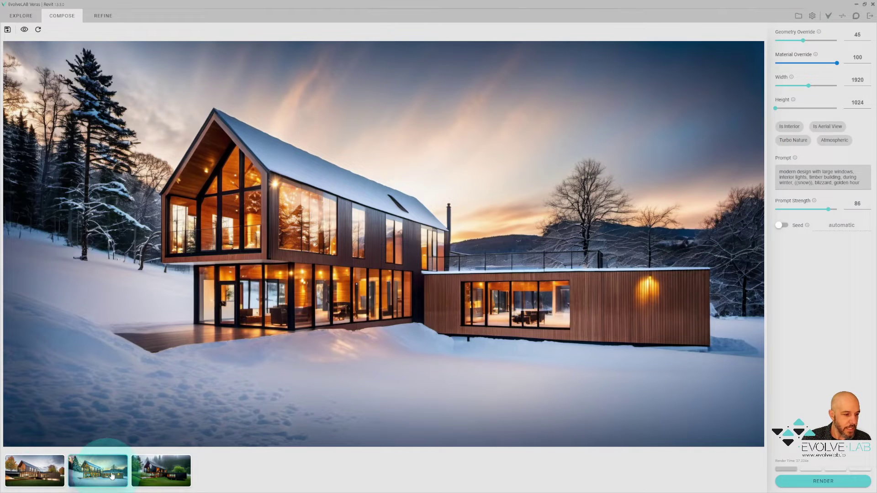
pyautogui.click(166, 473)
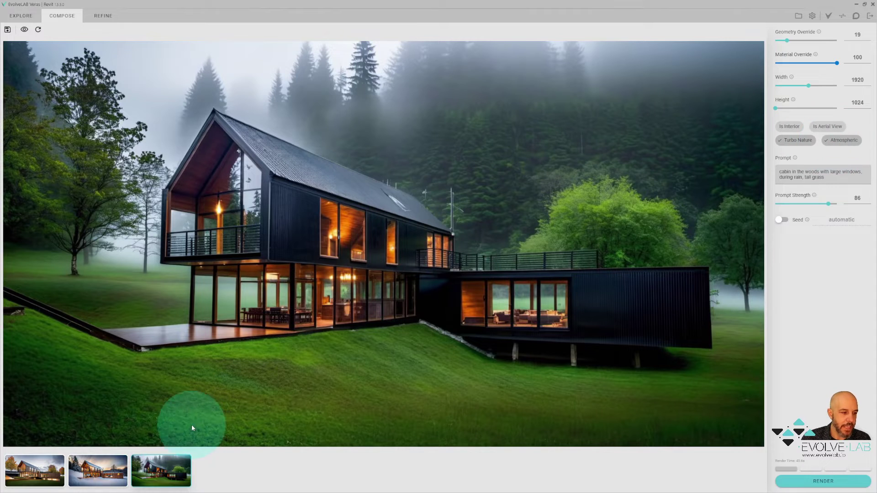
pyautogui.click(60, 468)
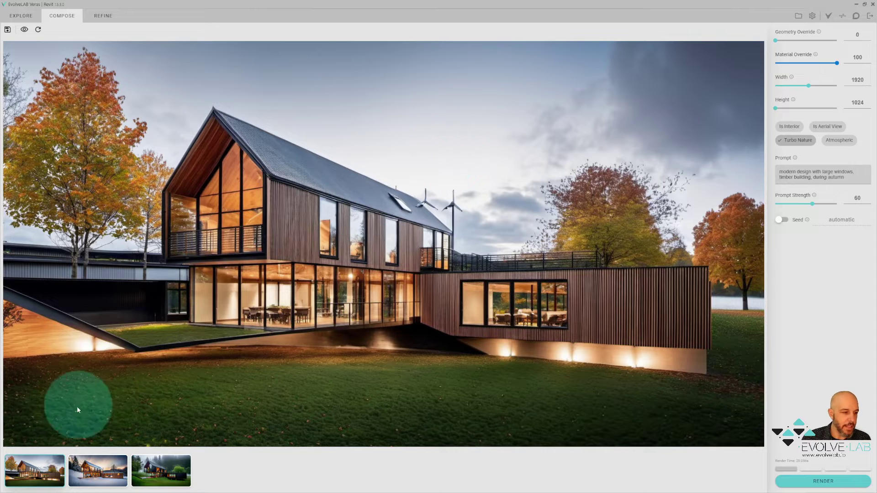
pyautogui.click(38, 474)
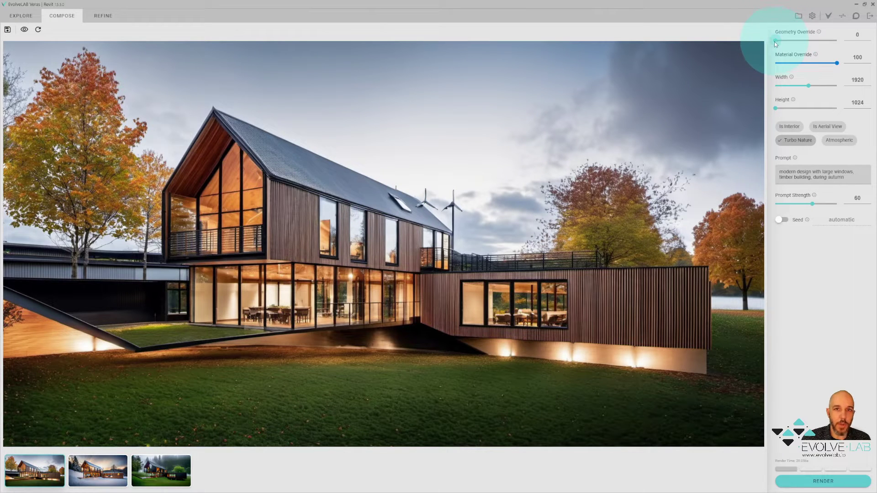
# Toggle between the autumn render and the original Revit view, finishing on the original capture
pyautogui.click(24, 30)
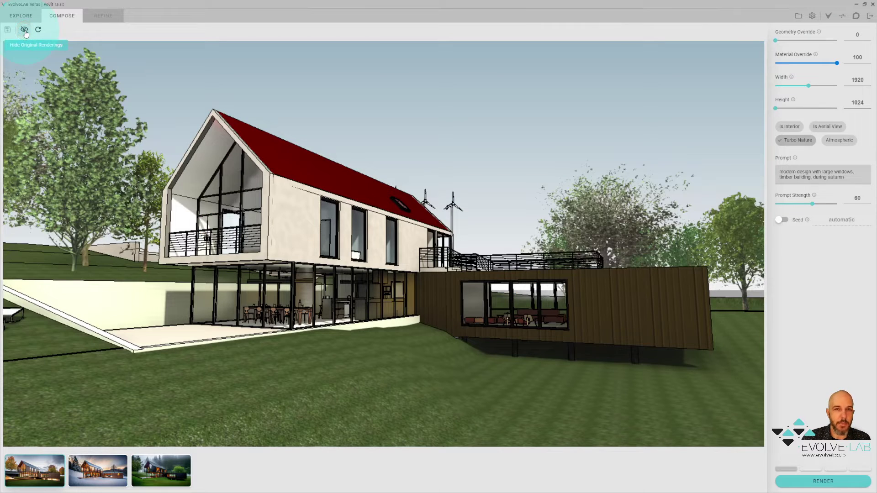
pyautogui.click(24, 30)
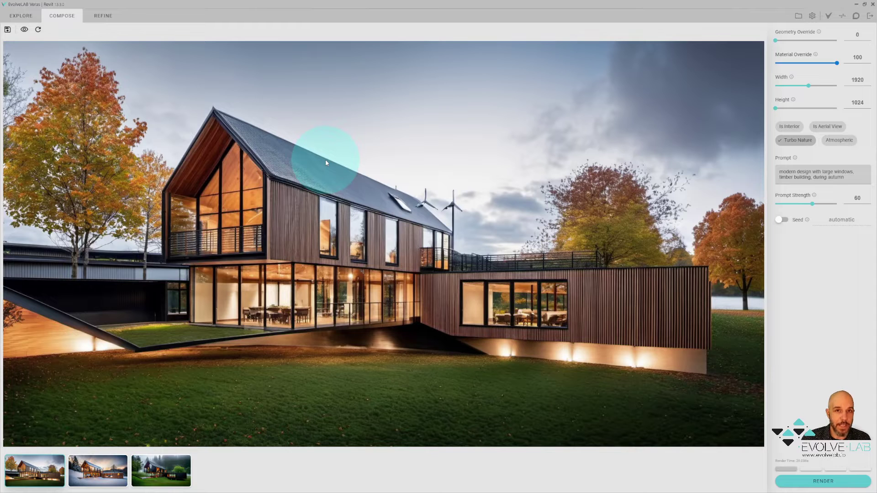
pyautogui.click(25, 30)
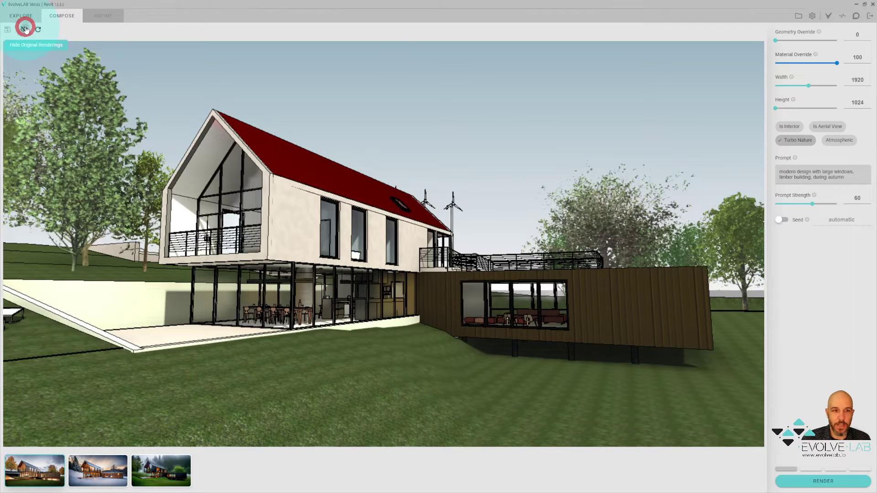
pyautogui.click(25, 30)
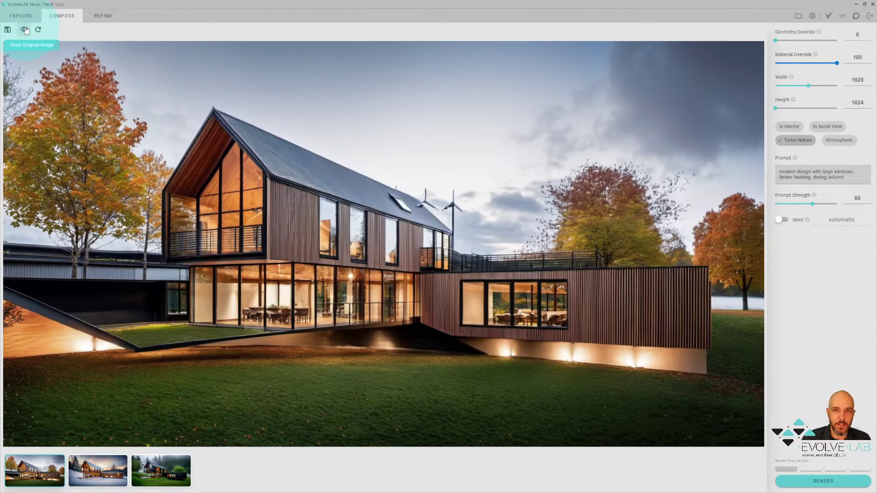
pyautogui.click(25, 30)
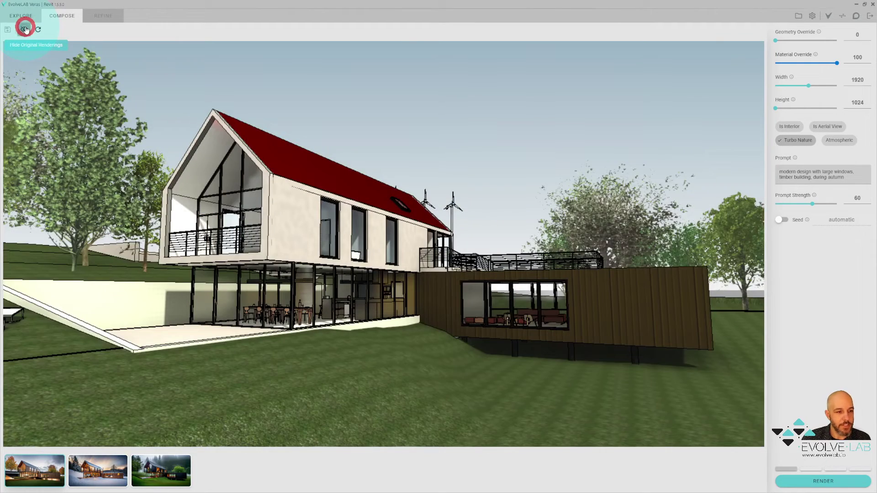
pyautogui.click(25, 30)
pyautogui.click(26, 30)
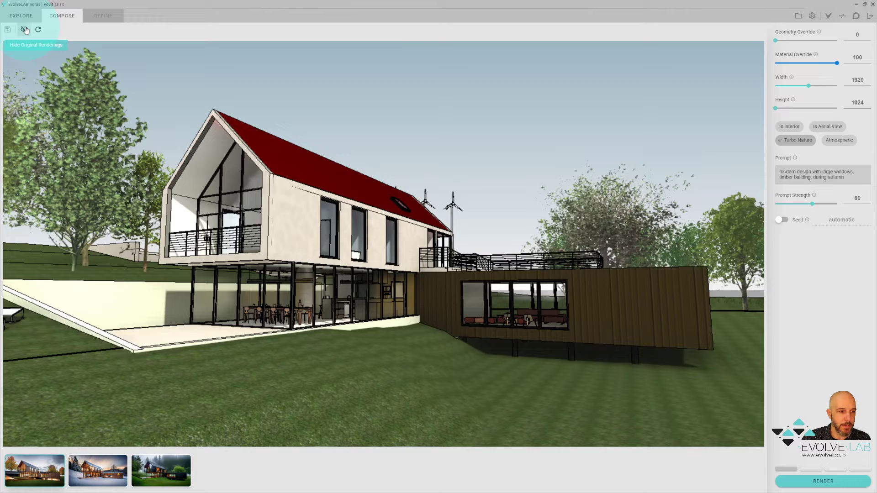
pyautogui.click(25, 30)
pyautogui.click(25, 29)
# Raise Geometry Override to 60 and rewrite the prompt as a white parametric Zaha Hadid cabin, Golden Hour
pyautogui.moveTo(777, 40); pyautogui.dragTo(812, 41)
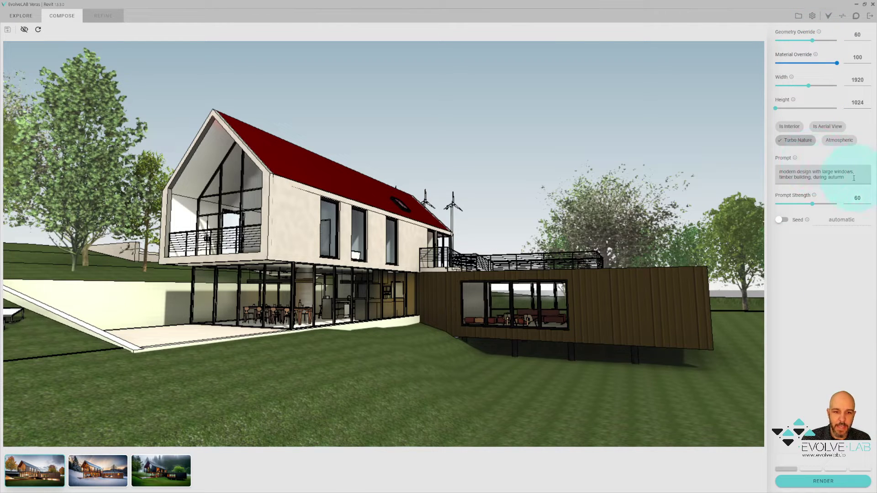
pyautogui.moveTo(854, 179); pyautogui.dragTo(772, 172)
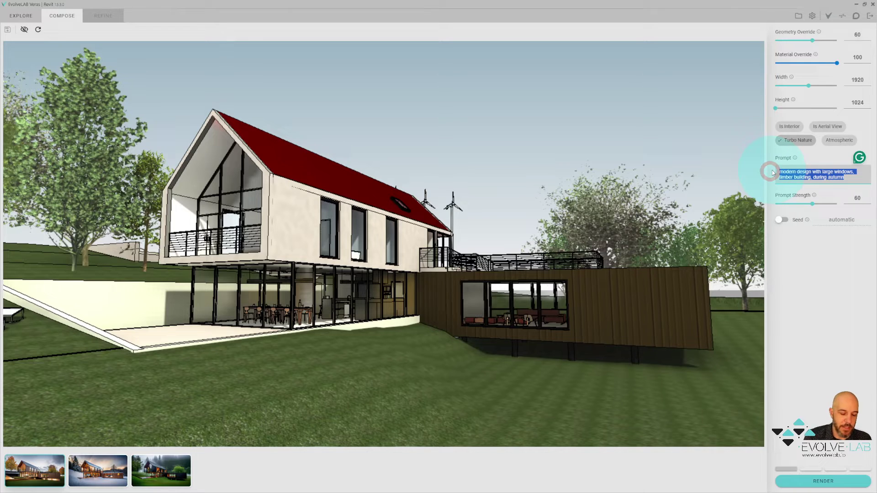
pyautogui.write('Aw')
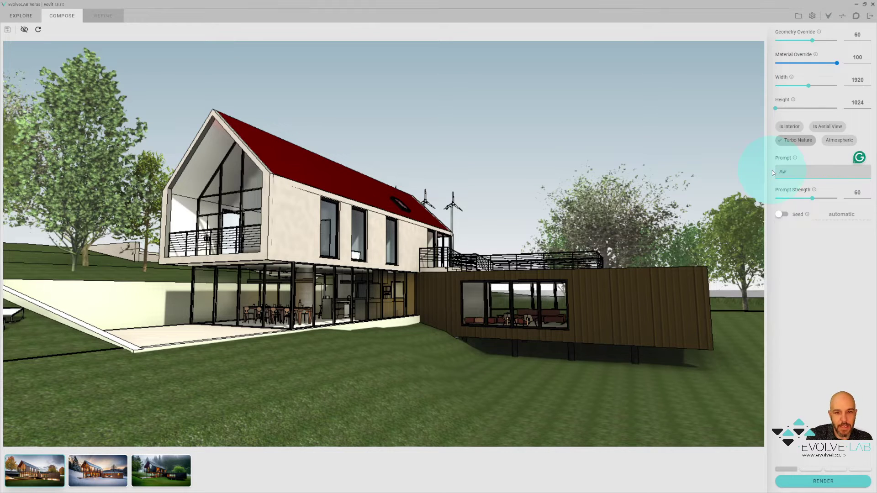
pyautogui.write('ard winning')
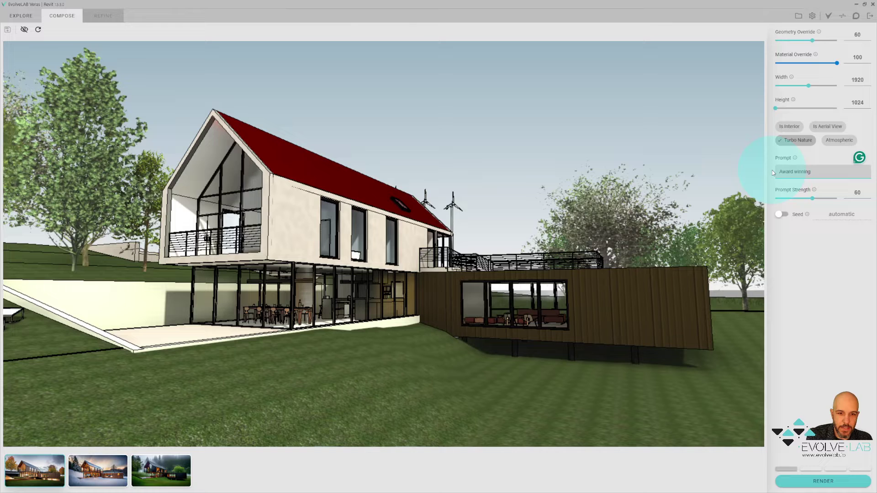
pyautogui.write(' rendering')
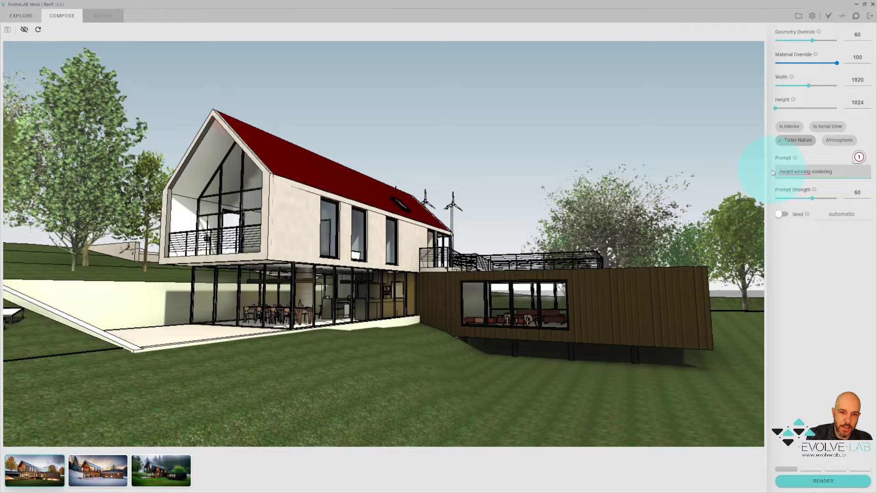
pyautogui.write(' pf par')
pyautogui.press('BackSpace')
pyautogui.press('BackSpace')
pyautogui.press('BackSpace')
pyautogui.write('whit')
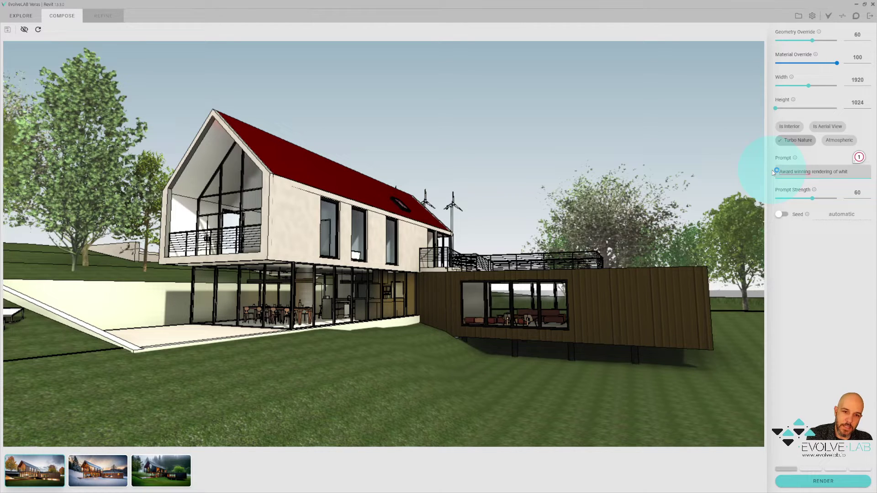
pyautogui.write('e parametric ca')
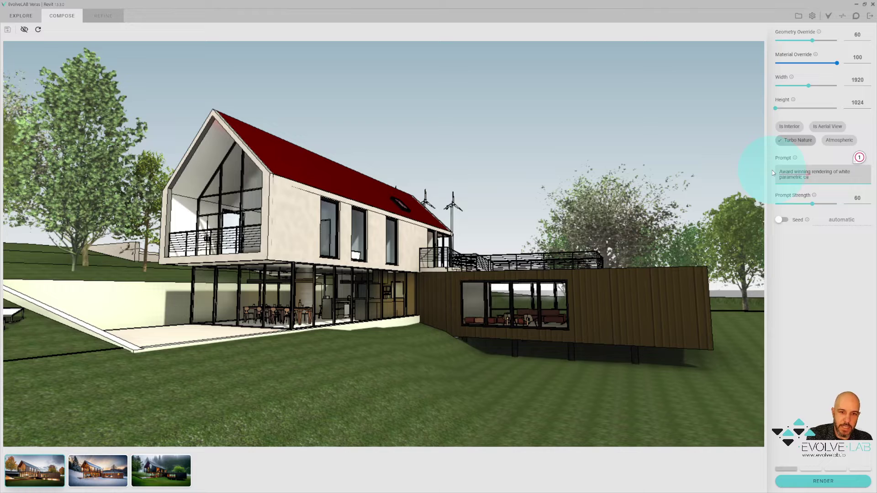
pyautogui.write('bin designed in the style of Zaha Ha')
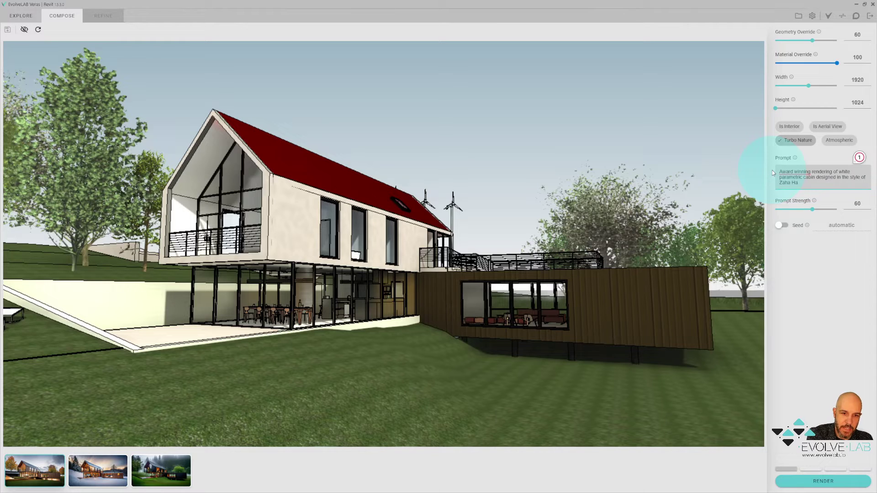
pyautogui.write('did, Golden Hour')
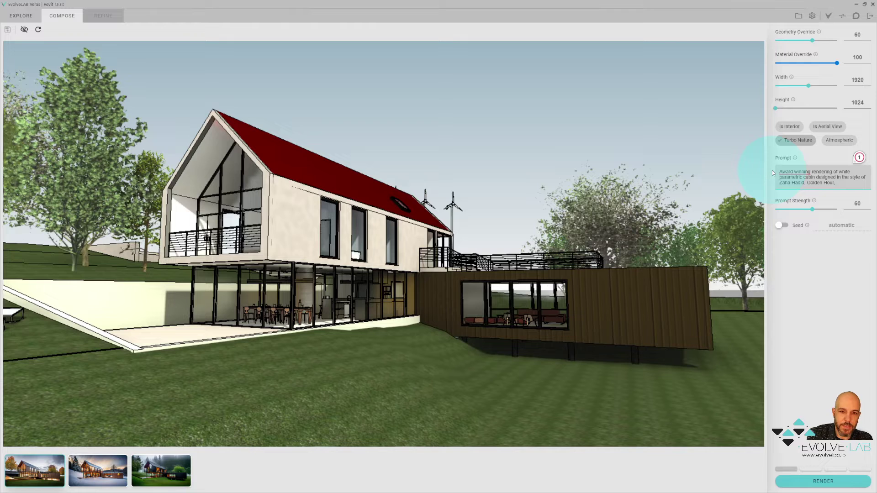
pyautogui.write(', (M')
pyautogui.press('BackSpace')
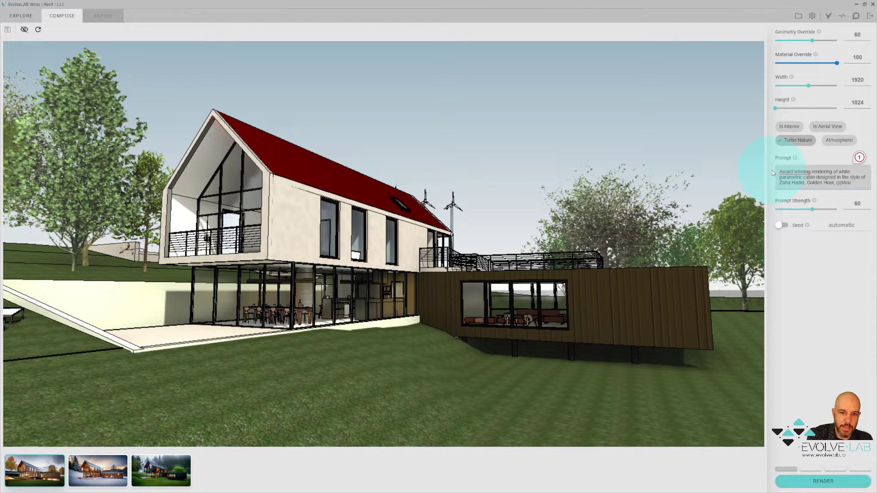
# Finish the prompt with '(((Mountain Backdrop)))' and render the new cabin
pyautogui.write('((Mountain Bac')
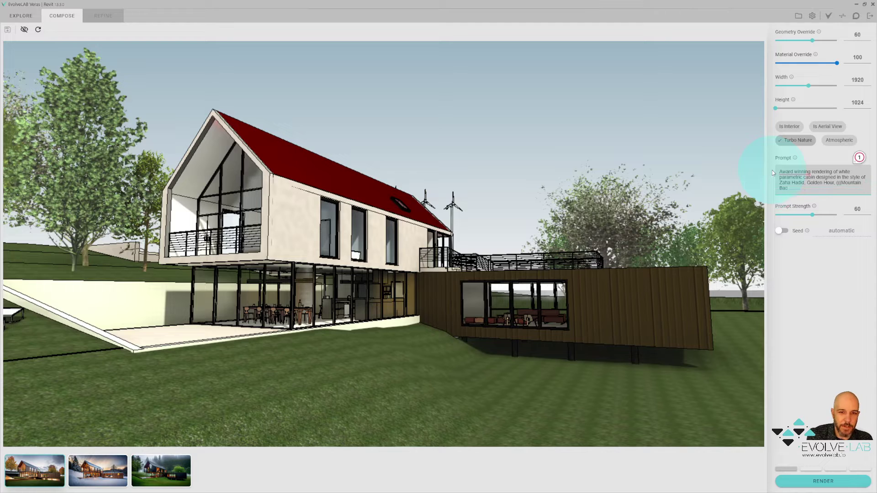
pyautogui.write('kdrop))')
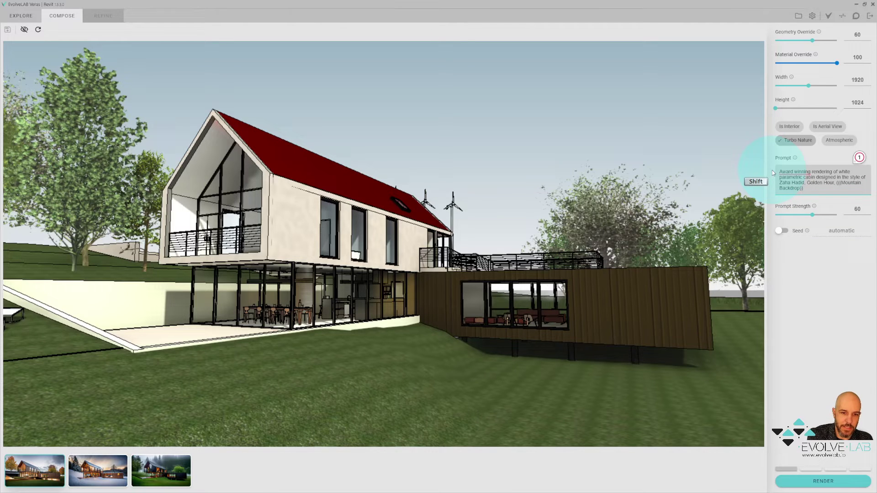
pyautogui.click(809, 190)
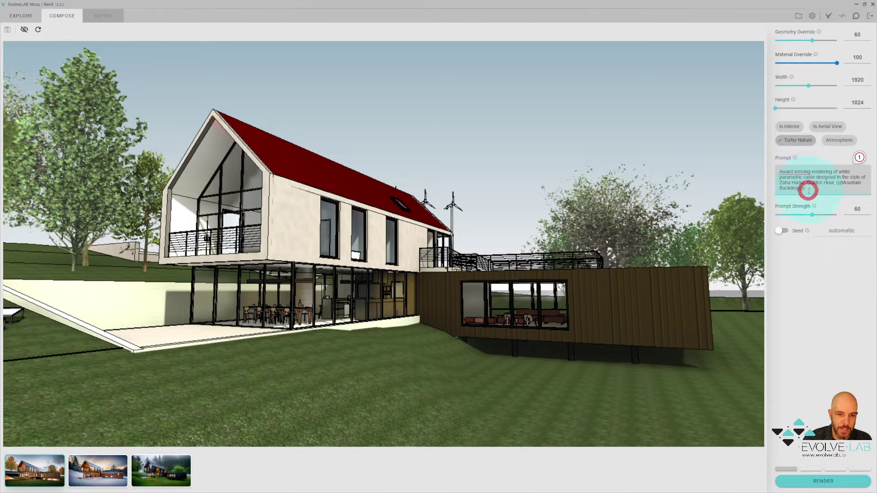
pyautogui.write(')')
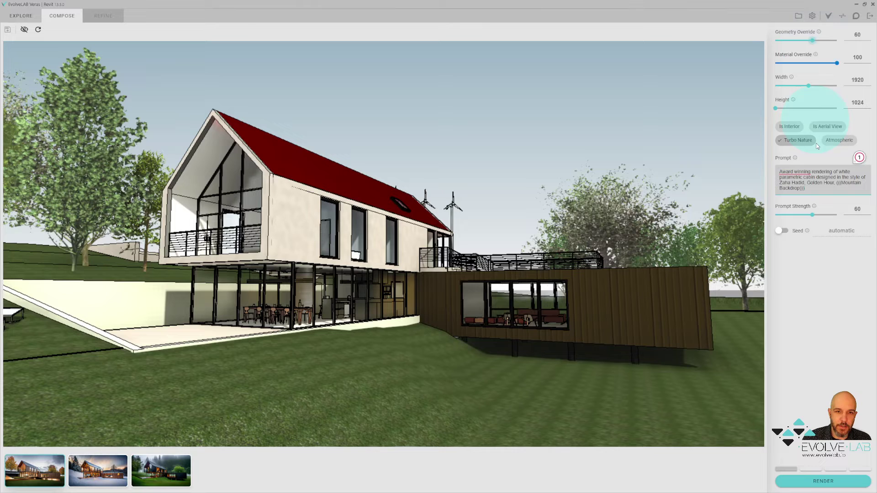
pyautogui.click(850, 479)
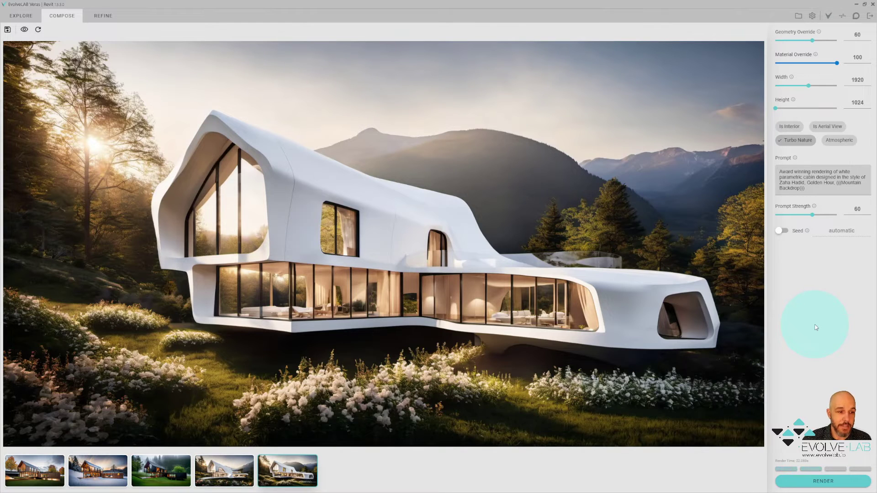
# Browse the new white cabin renders, the fourth through the seventh
pyautogui.click(301, 465)
pyautogui.click(224, 461)
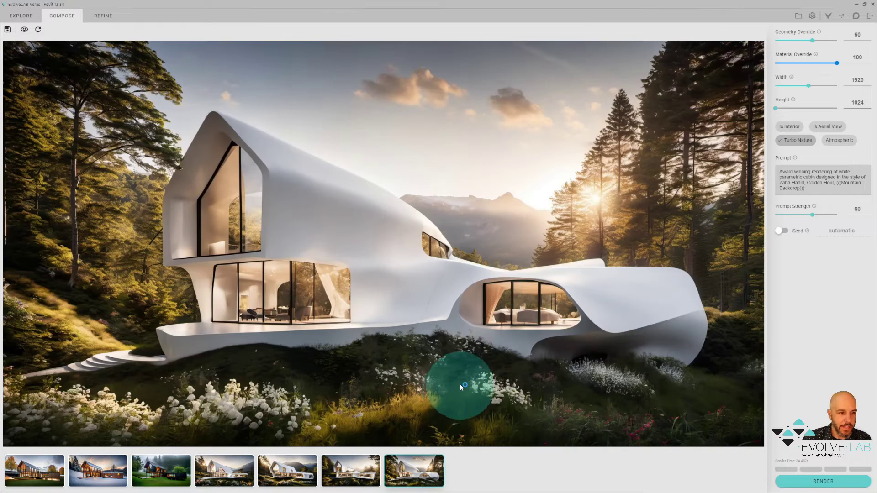
pyautogui.click(353, 458)
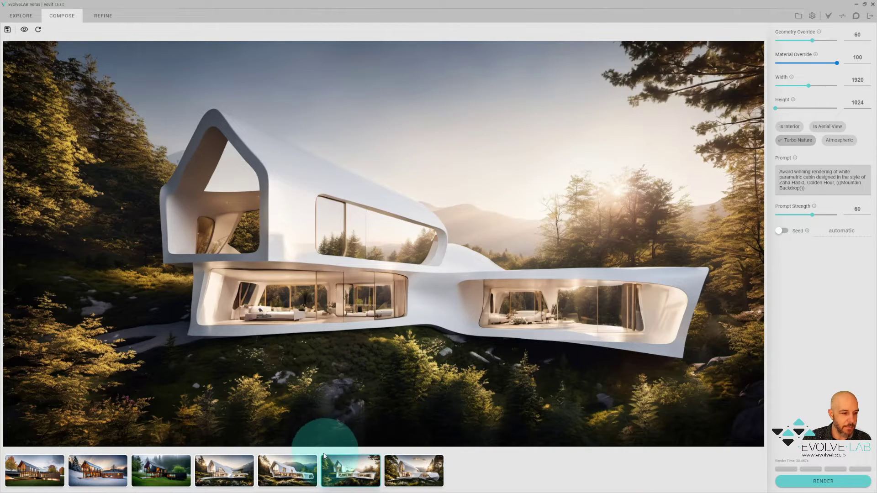
pyautogui.click(309, 461)
pyautogui.click(249, 473)
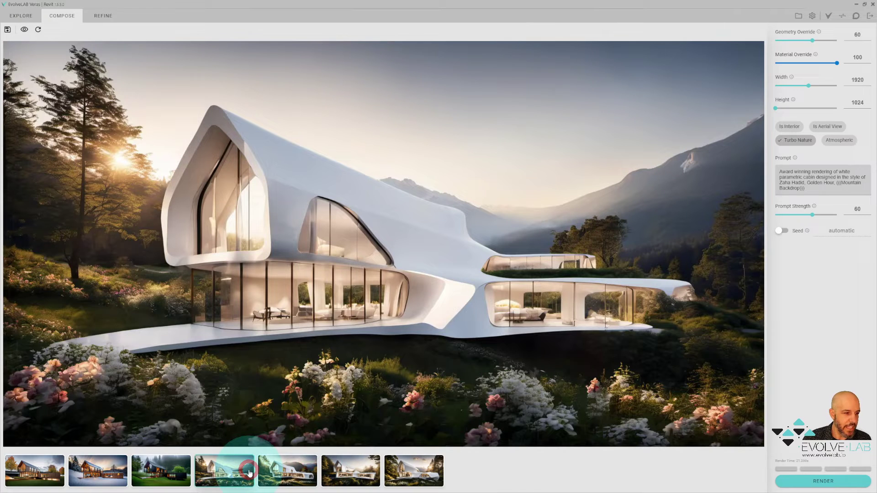
pyautogui.click(409, 464)
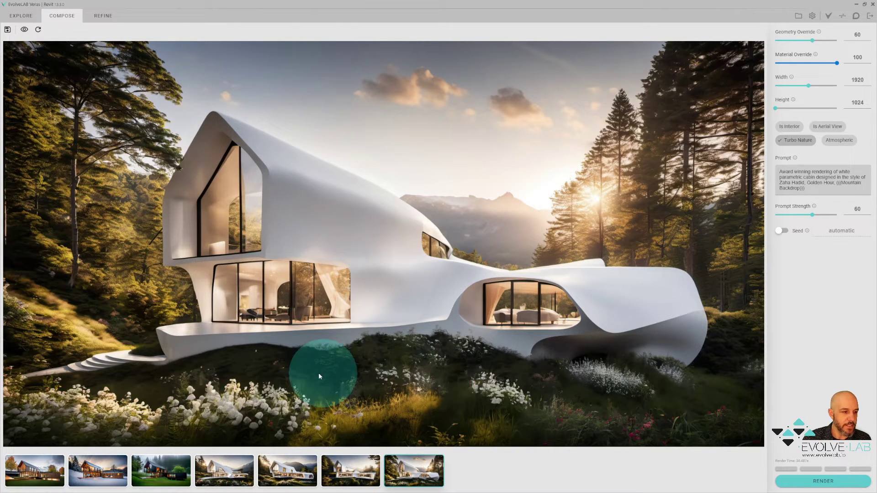
# Recheck the first timber-house render against the original view, then return to the seventh and capture the live interior view
pyautogui.click(41, 466)
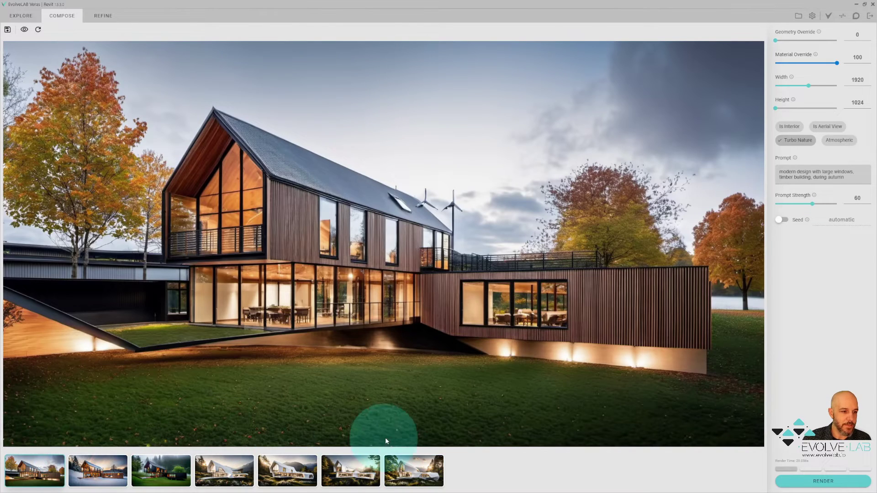
pyautogui.click(24, 30)
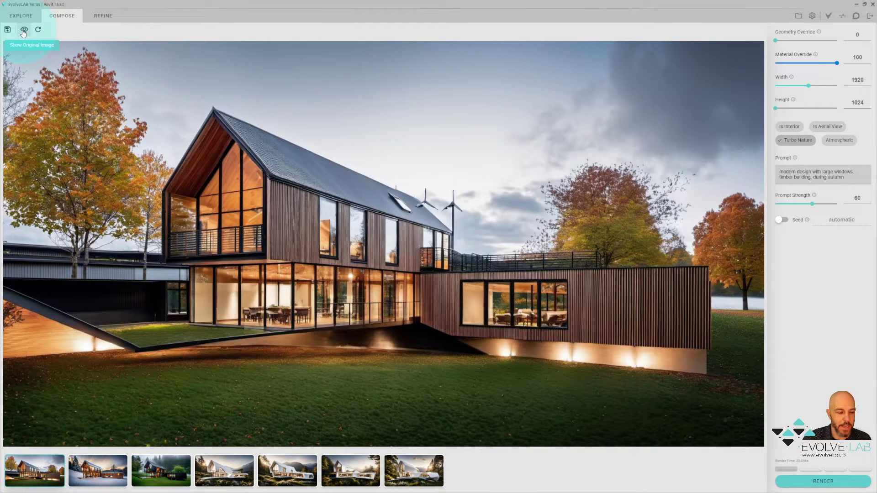
pyautogui.click(430, 458)
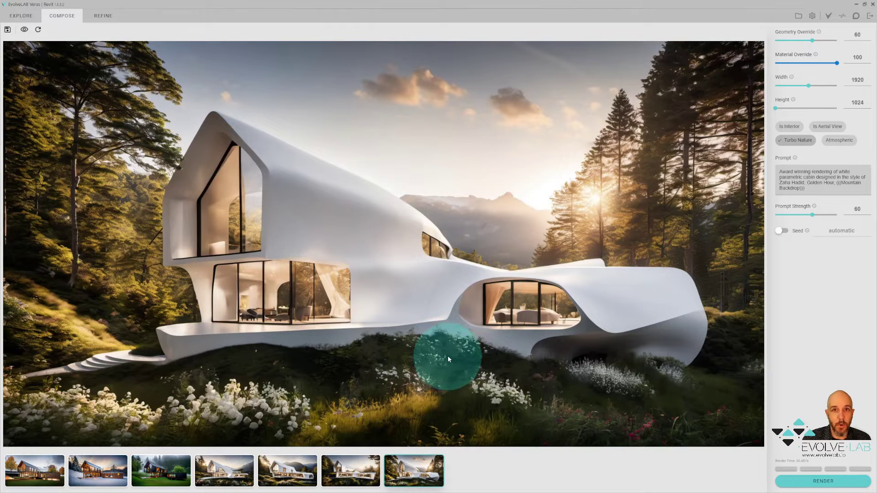
pyautogui.click(391, 393)
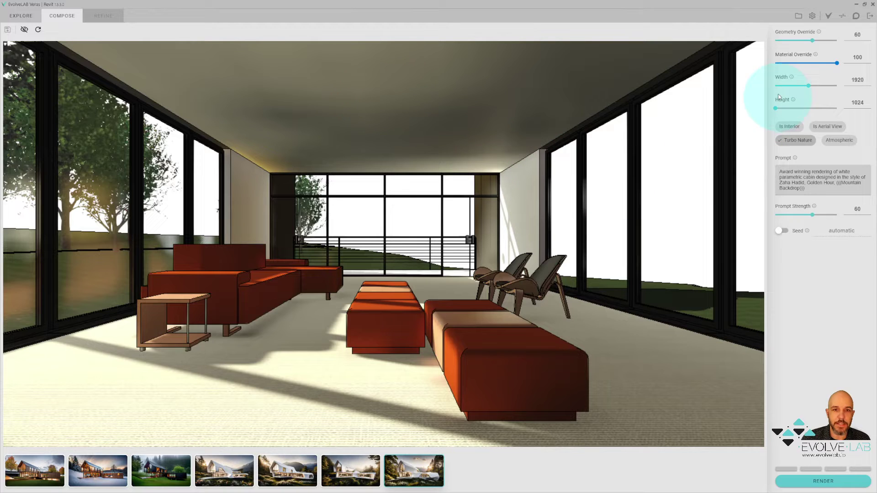
# Set Geometry Override 19, Material Override 0, and prompt 'Modern living room room with leather furniture, ocean background, sunset'
pyautogui.moveTo(813, 40); pyautogui.dragTo(787, 40)
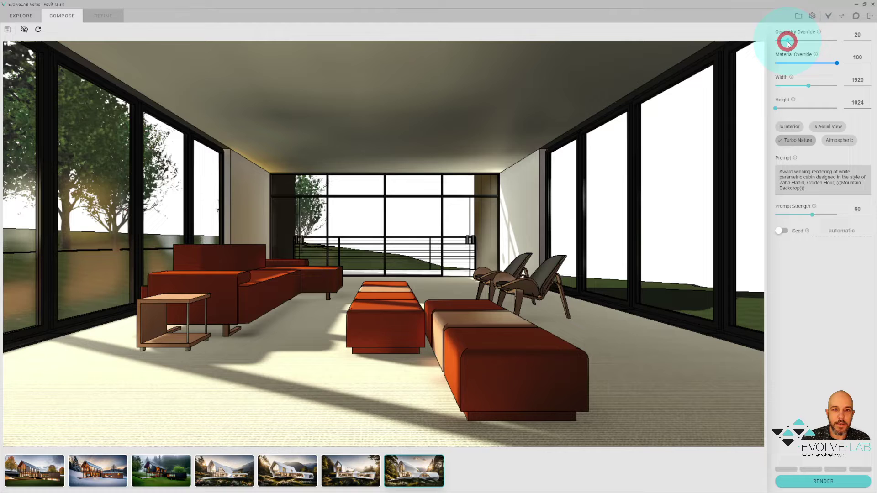
pyautogui.moveTo(837, 63); pyautogui.dragTo(767, 68)
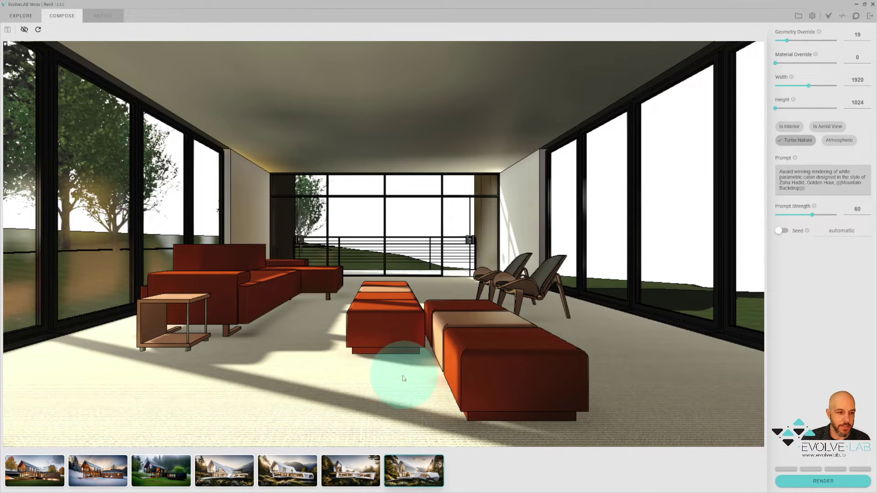
pyautogui.moveTo(816, 186); pyautogui.dragTo(762, 172)
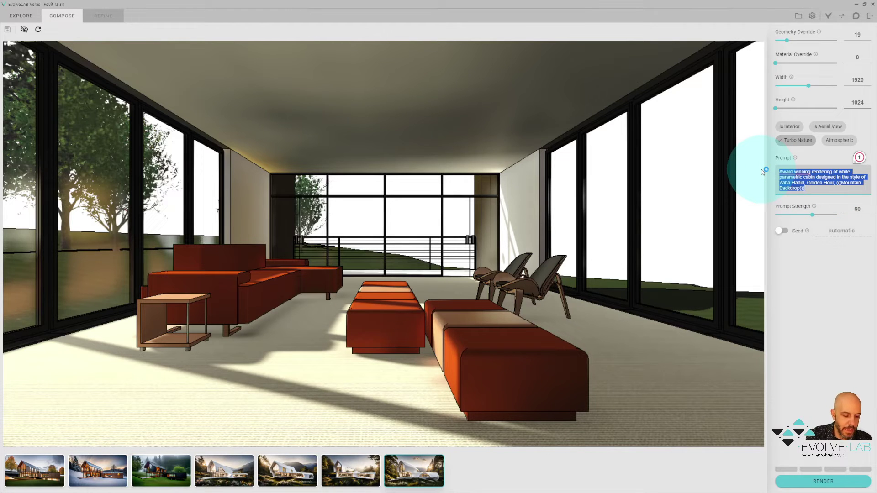
pyautogui.write('Modern l')
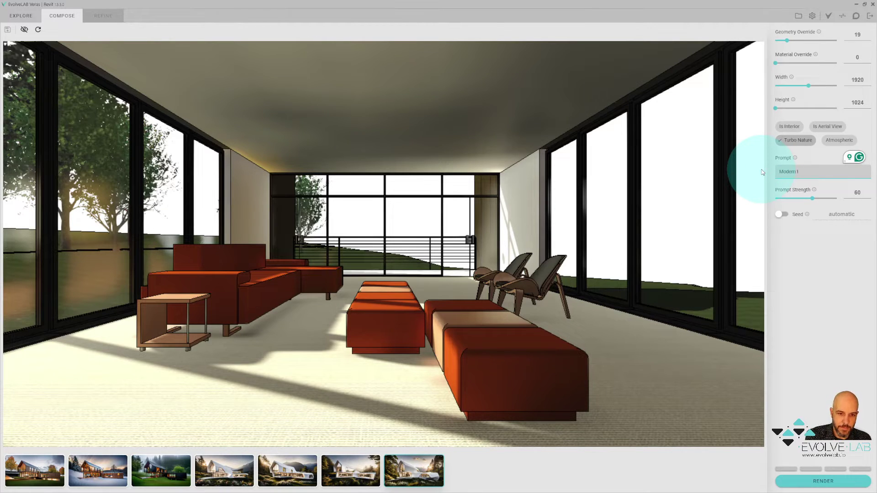
pyautogui.write('iving room')
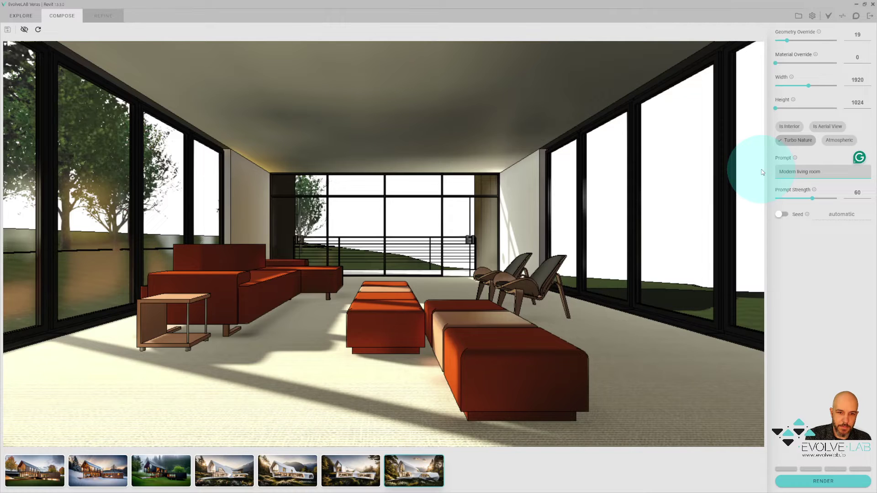
pyautogui.write(' room with le')
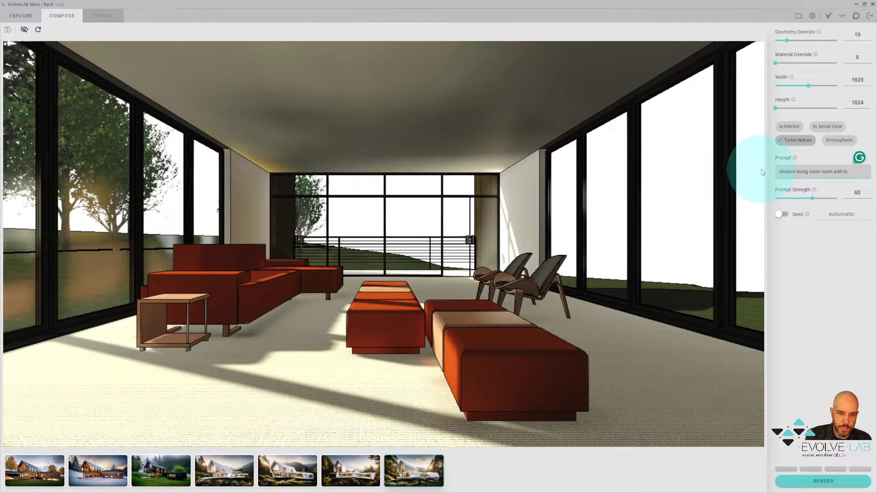
pyautogui.write('ather furniture,')
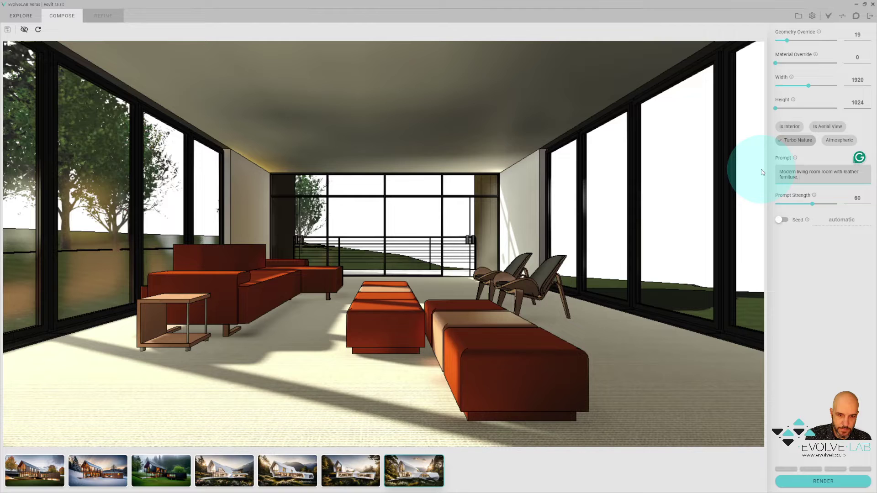
pyautogui.write(' ocean ba')
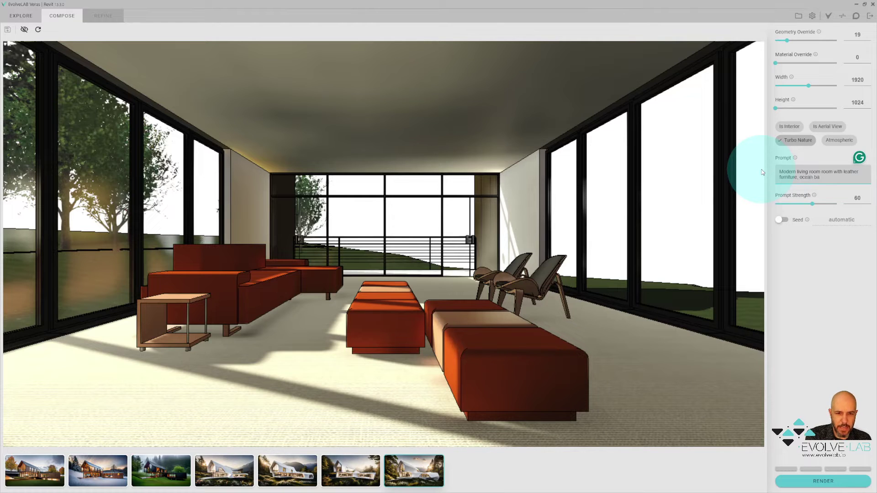
pyautogui.write('ckground,')
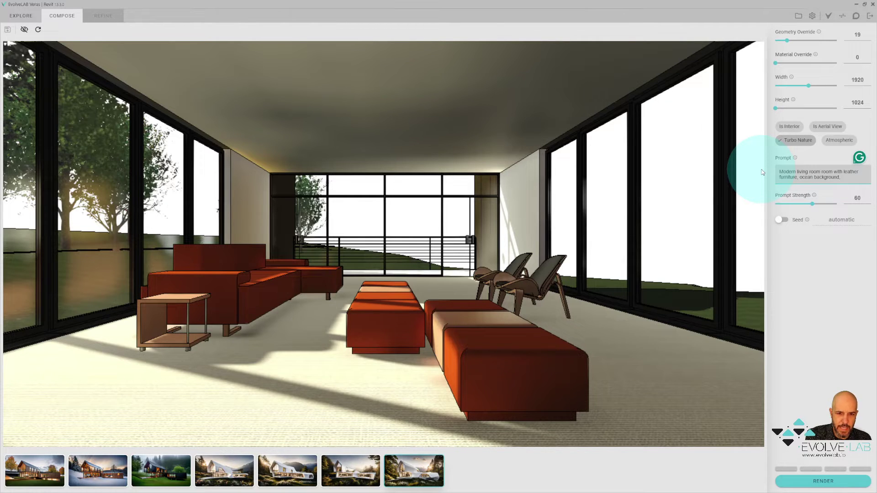
pyautogui.write(' sunset')
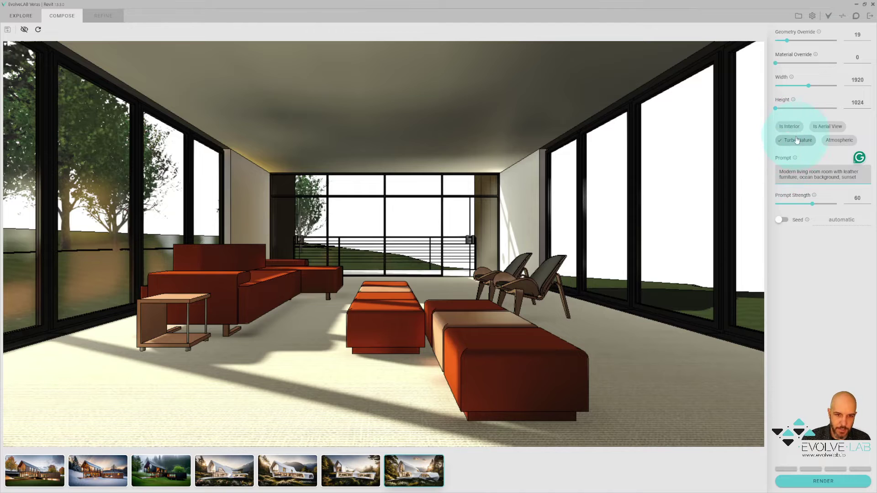
# Enable Is Interior, disable Turbo Nature, and render the living room
pyautogui.click(785, 126)
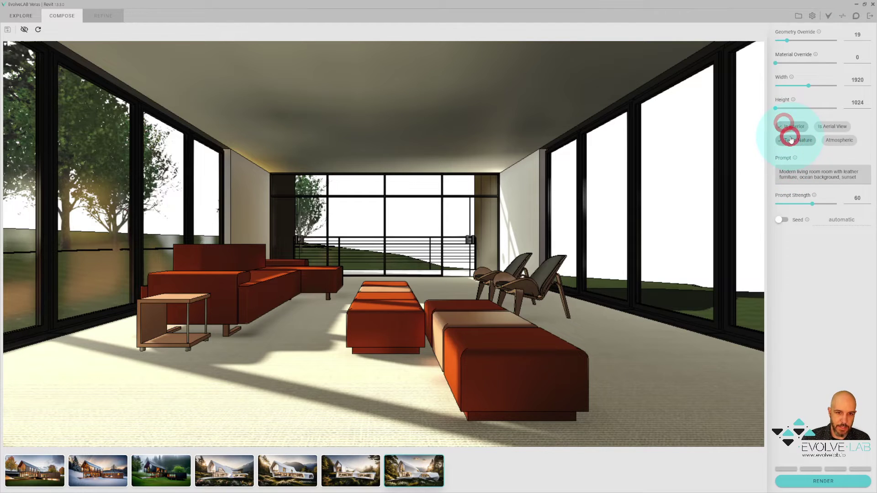
pyautogui.click(791, 139)
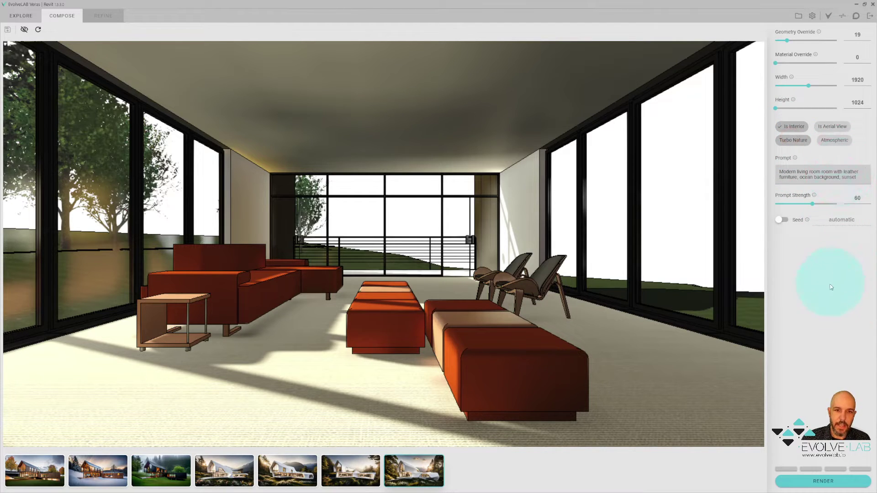
pyautogui.click(836, 480)
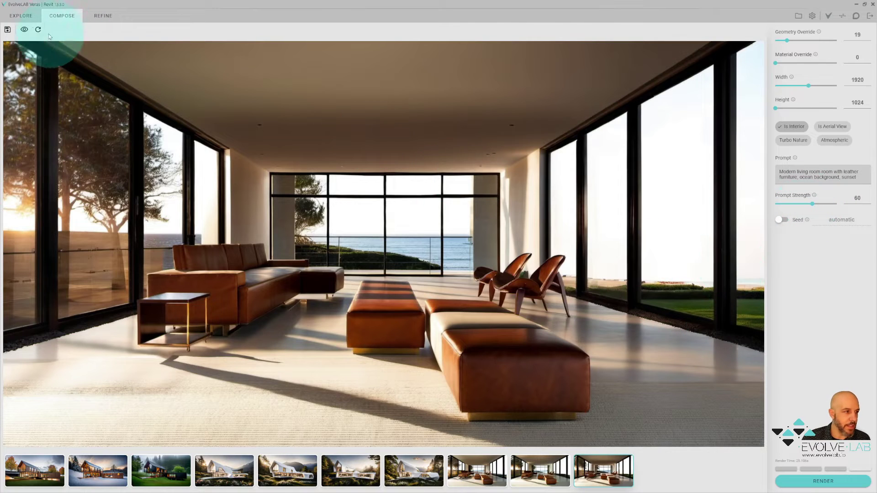
# Toggle between the interior render and the original Revit view, ending on the render
pyautogui.click(24, 29)
pyautogui.click(25, 29)
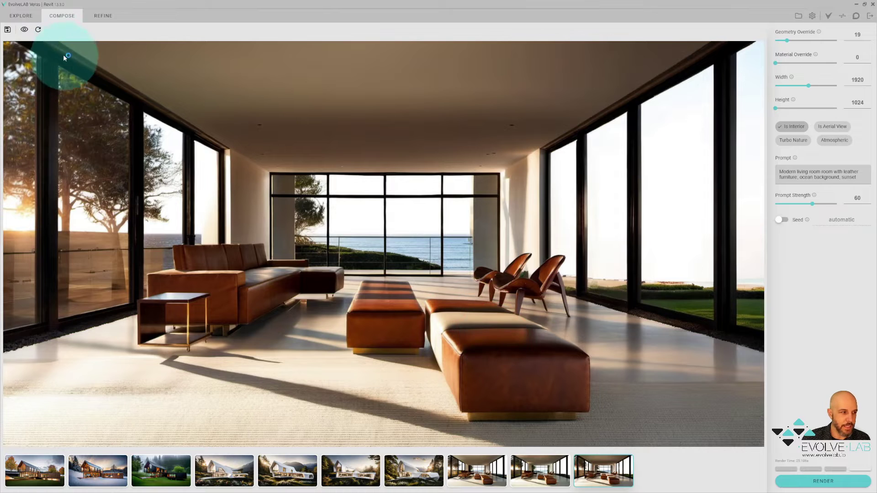
pyautogui.click(24, 30)
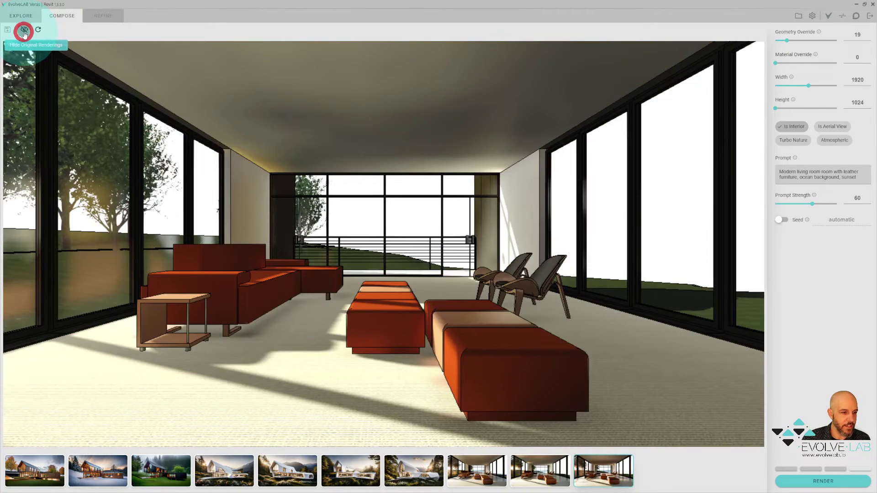
pyautogui.click(24, 30)
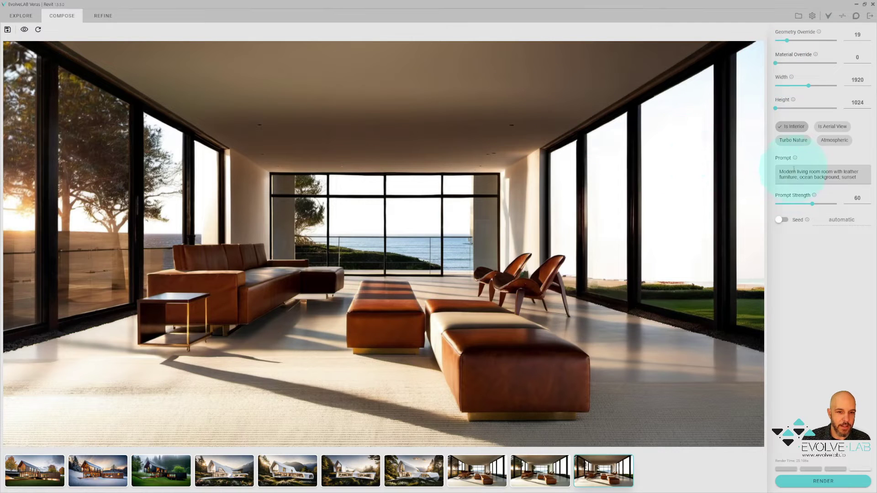
# Insert 'watercolor rendering o' at the start of the prompt and render the watercolor version
pyautogui.click(780, 172)
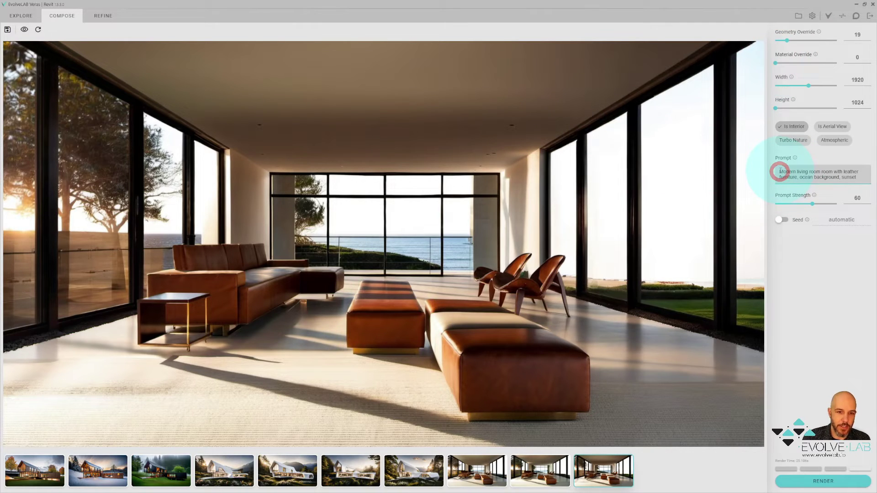
pyautogui.write('water')
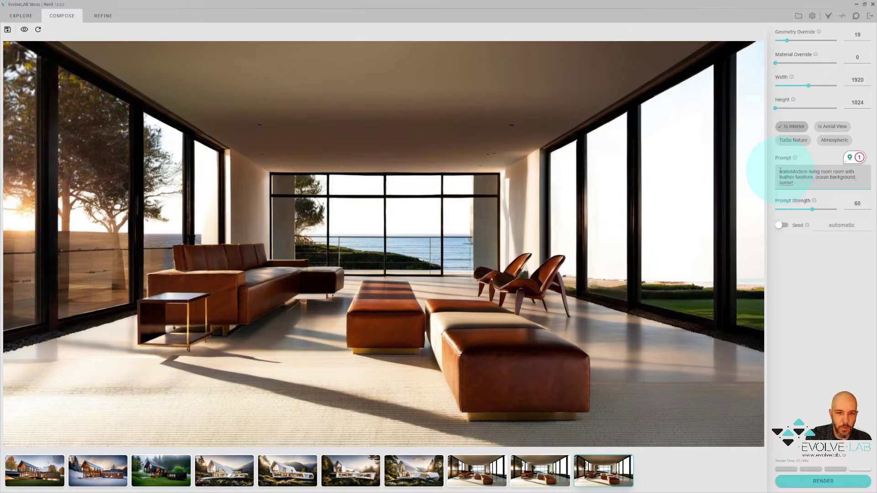
pyautogui.write('color rendering of')
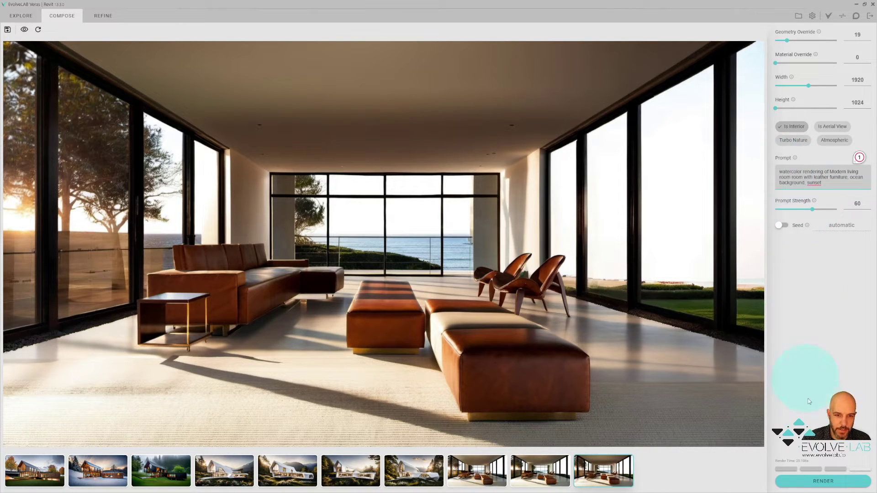
pyautogui.click(837, 474)
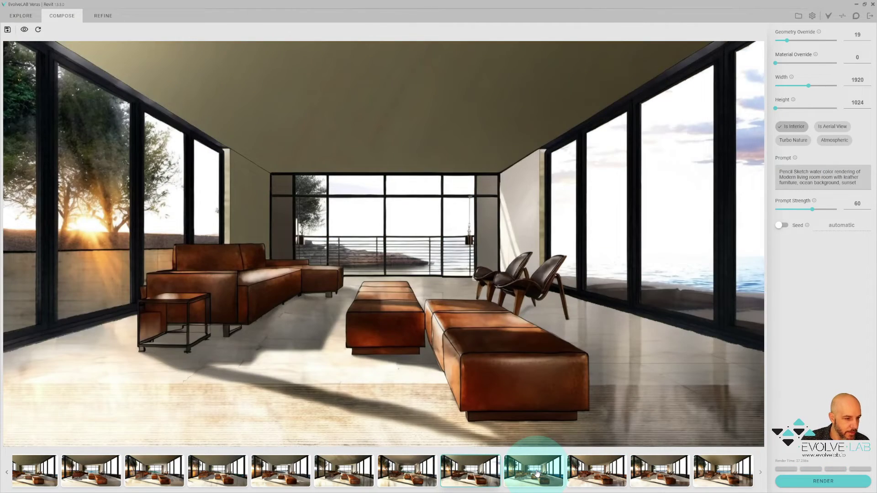
# Scroll through the result thumbnails to review the new living room renders
pyautogui.scroll(4, 538, 474)
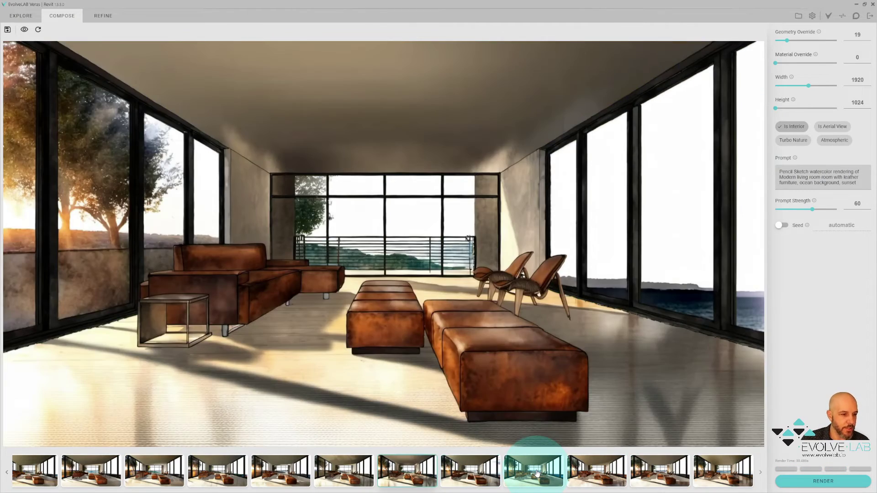
pyautogui.scroll(-3, 537, 474)
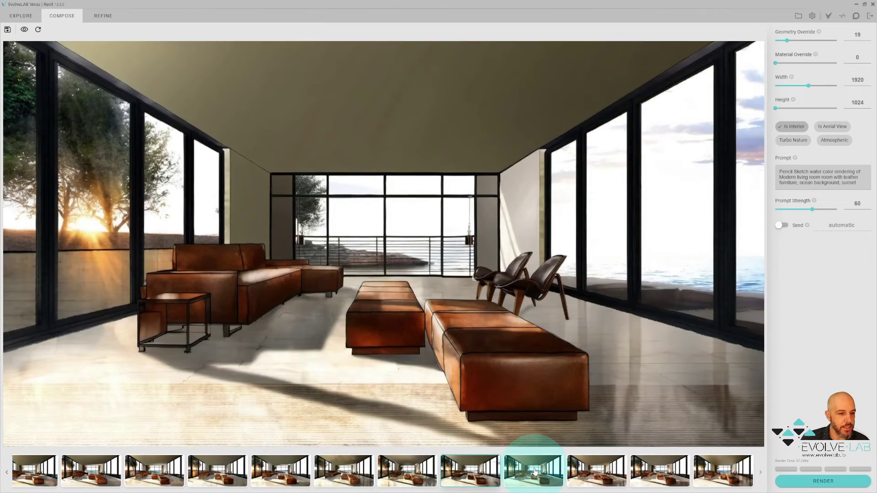
pyautogui.scroll(3, 535, 472)
pyautogui.scroll(3, 534, 471)
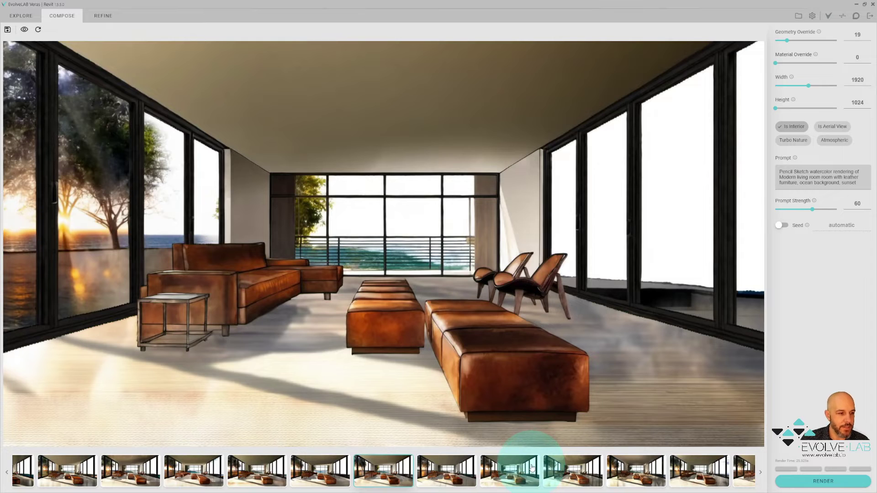
pyautogui.scroll(1, 532, 468)
pyautogui.scroll(-1, 530, 468)
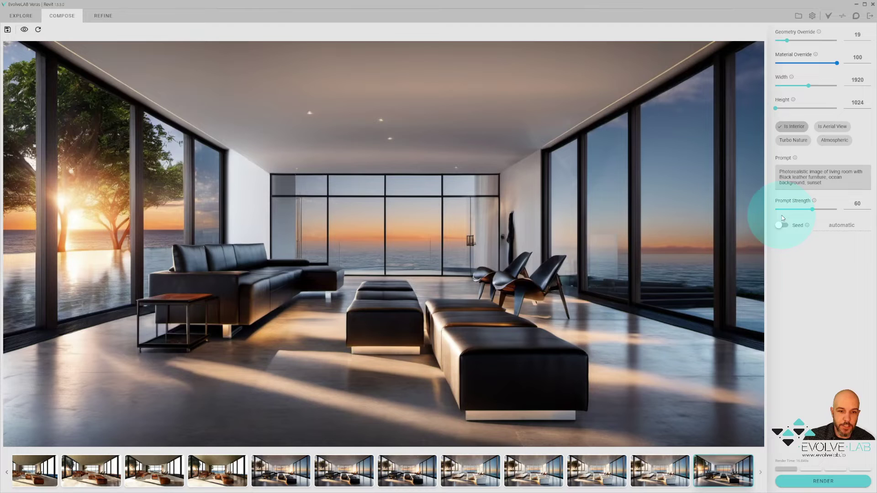
pyautogui.click(782, 238)
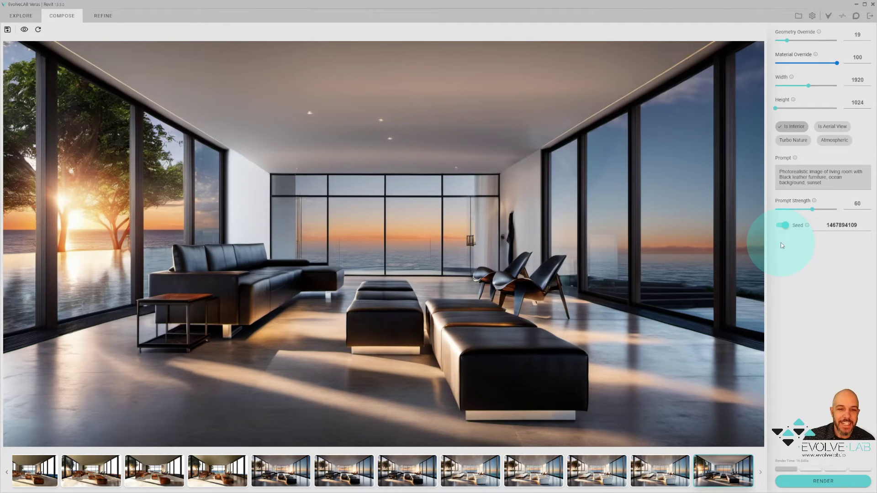
pyautogui.click(792, 177)
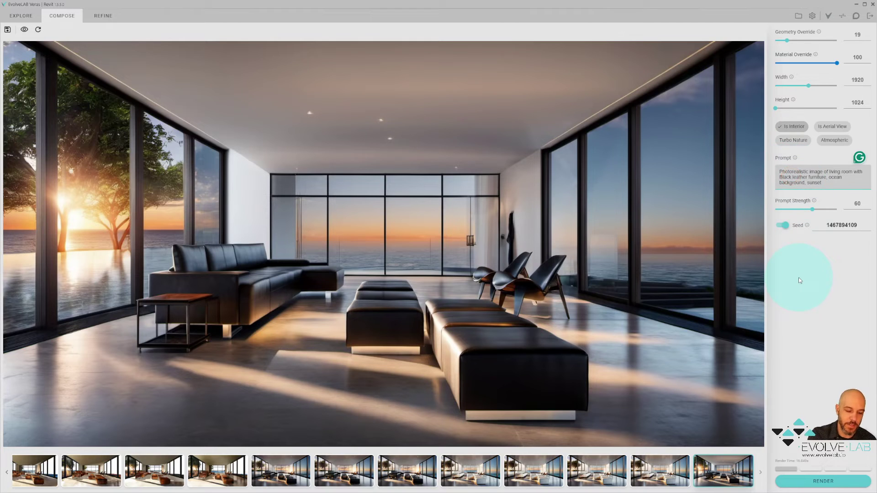
pyautogui.press('BackSpace')
pyautogui.press('BackSpace')
pyautogui.press('BackSpace')
pyautogui.press('BackSpace')
pyautogui.press('BackSpace')
pyautogui.press('BackSpace')
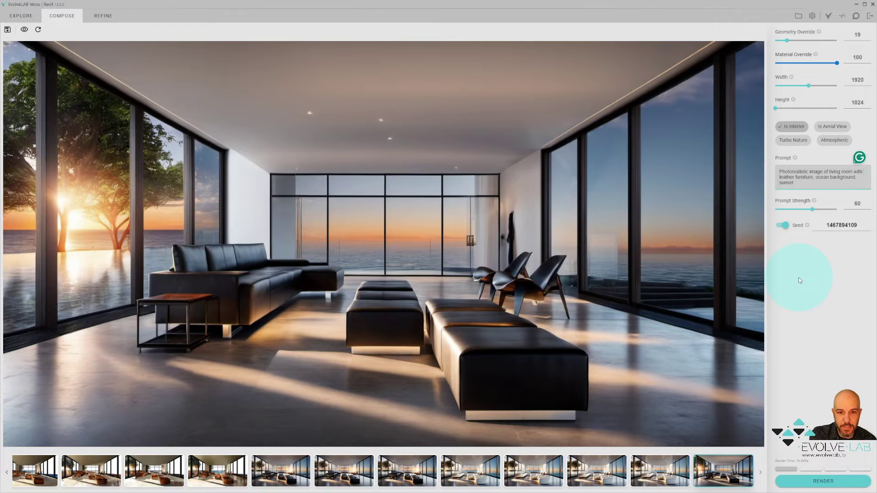
pyautogui.write('what')
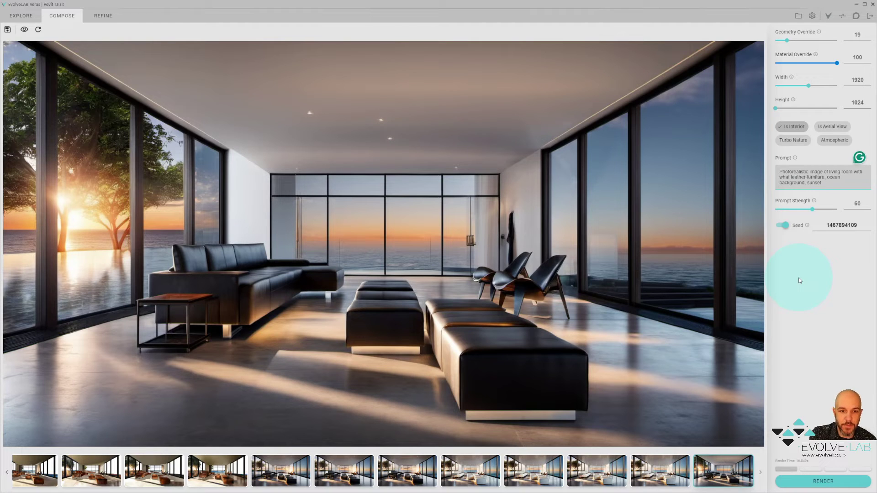
pyautogui.press('BackSpace')
pyautogui.press('BackSpace')
pyautogui.press('BackSpace')
pyautogui.write('ite')
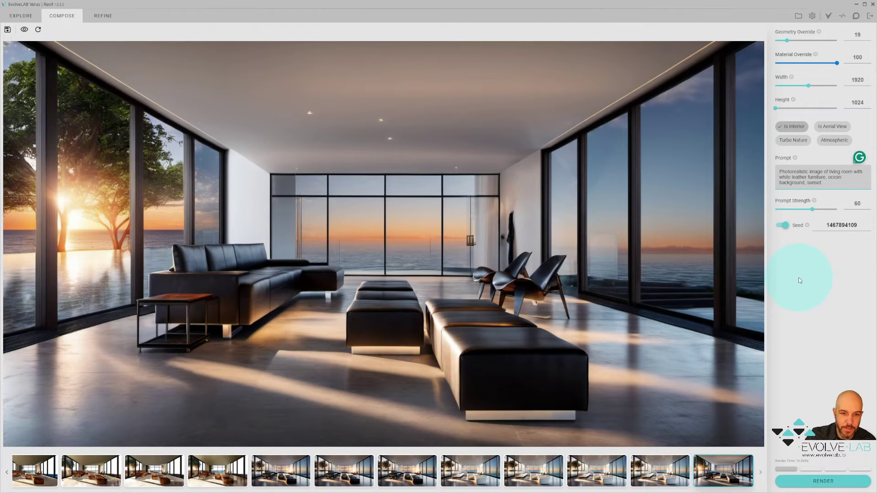
# Render the living room with the white-leather prompt
pyautogui.click(835, 487)
pyautogui.click(783, 226)
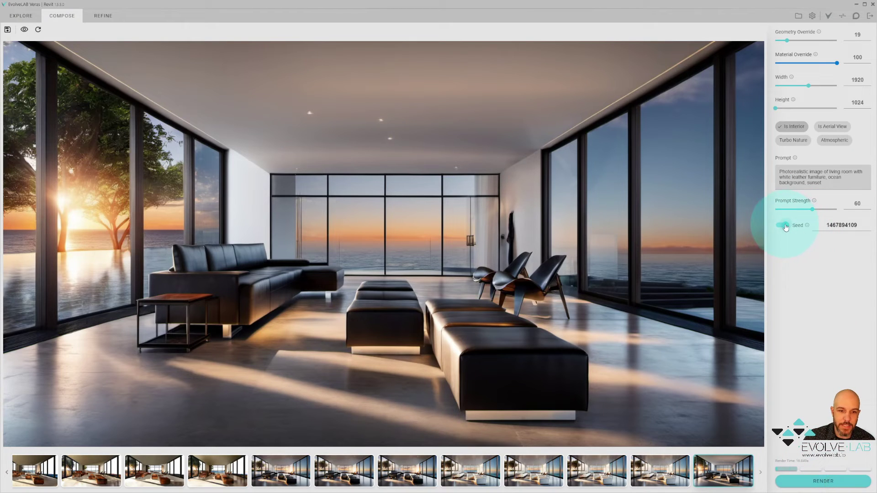
pyautogui.click(804, 274)
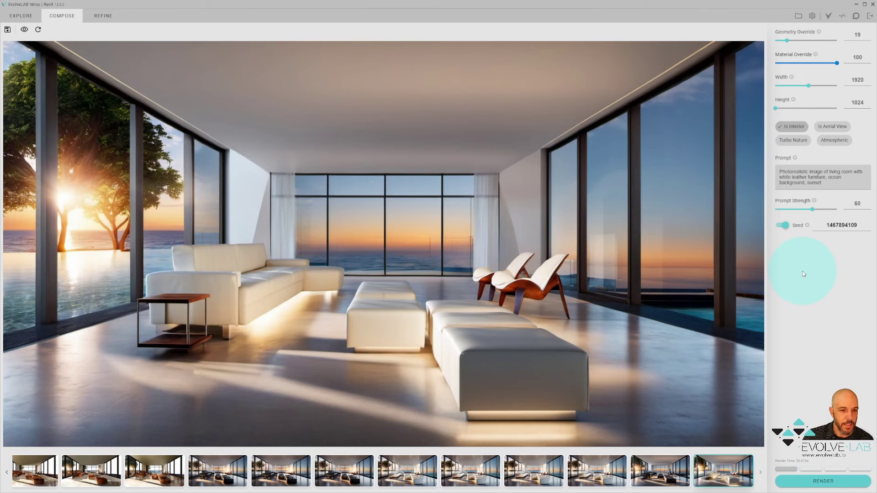
# Flip between the last two thumbnails, the white and black leather renders, ending on black leather
pyautogui.click(672, 467)
pyautogui.click(713, 469)
pyautogui.click(668, 468)
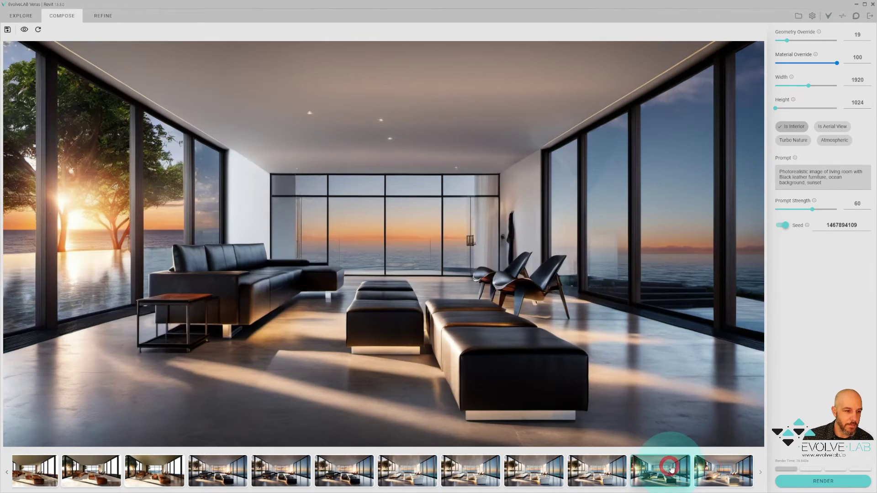
pyautogui.click(713, 468)
pyautogui.click(667, 469)
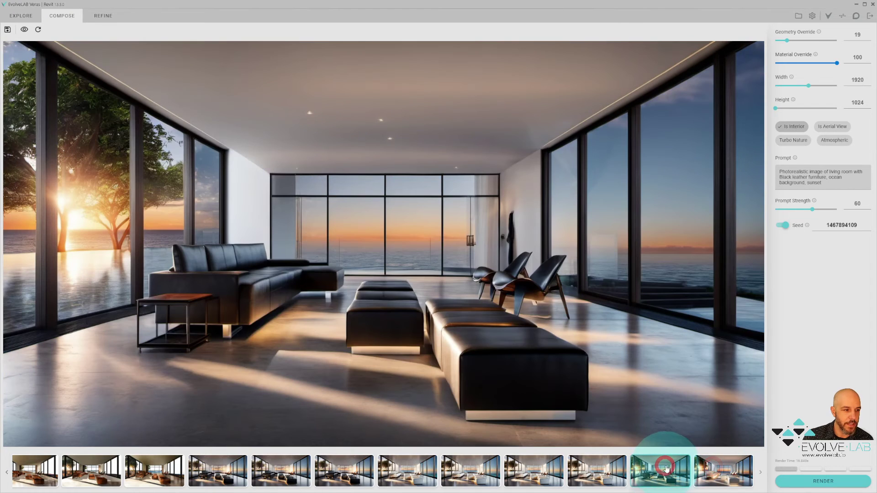
pyautogui.click(705, 464)
pyautogui.click(668, 470)
pyautogui.click(704, 466)
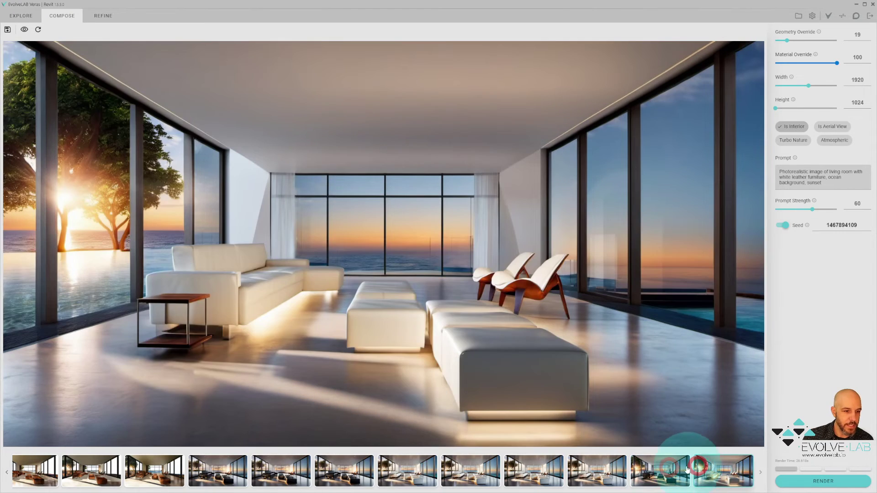
pyautogui.click(667, 470)
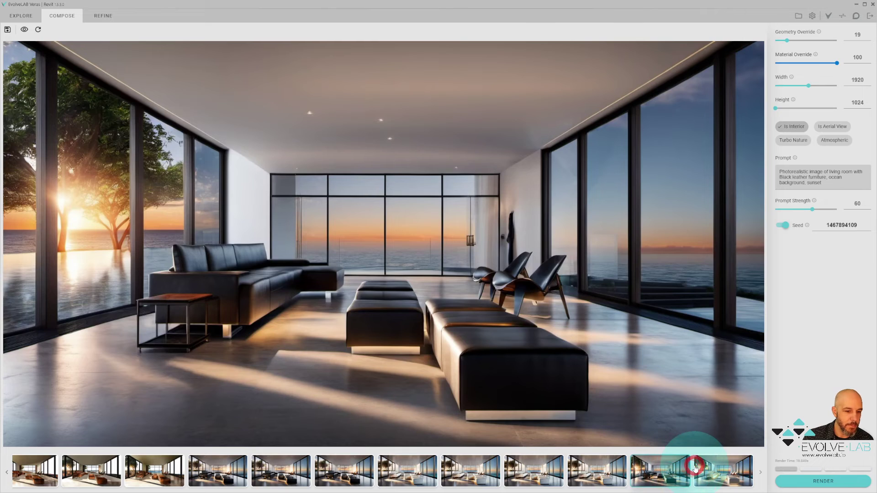
pyautogui.click(704, 467)
pyautogui.click(670, 467)
pyautogui.click(704, 466)
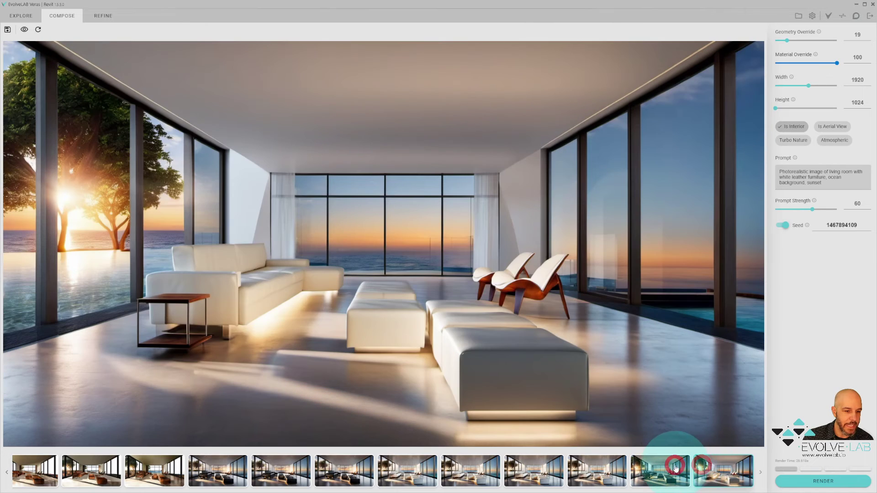
pyautogui.click(668, 467)
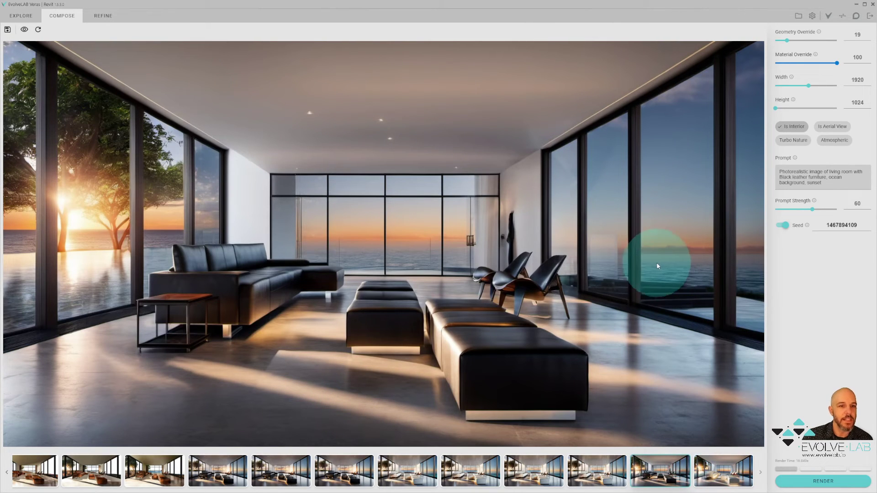
# In Refine, outline the whole ceiling with a four-corner polygon selection
pyautogui.click(102, 16)
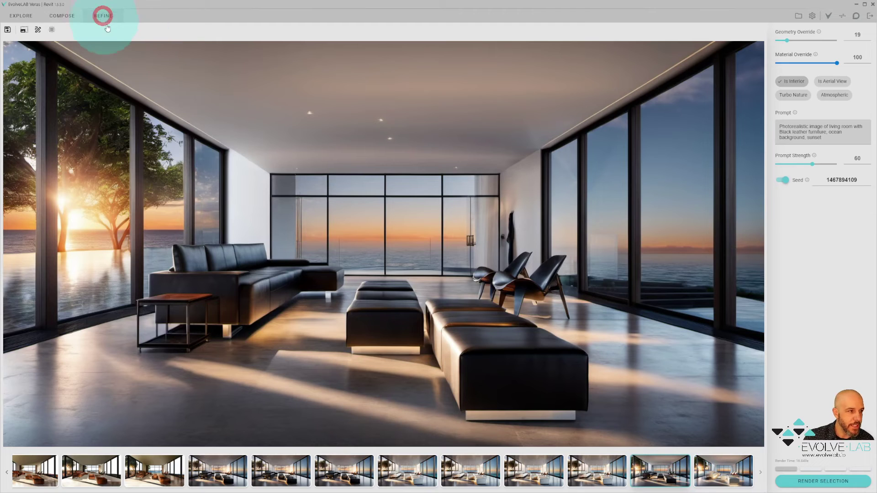
pyautogui.click(39, 31)
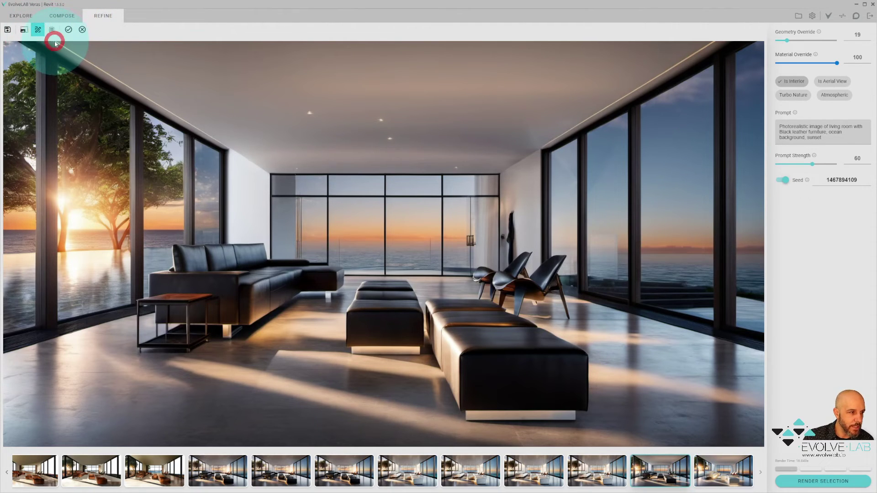
pyautogui.click(55, 44)
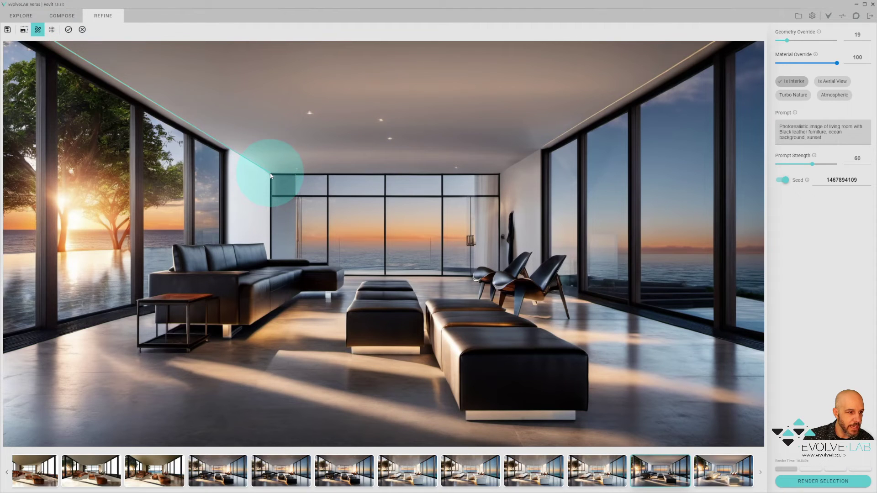
pyautogui.click(269, 173)
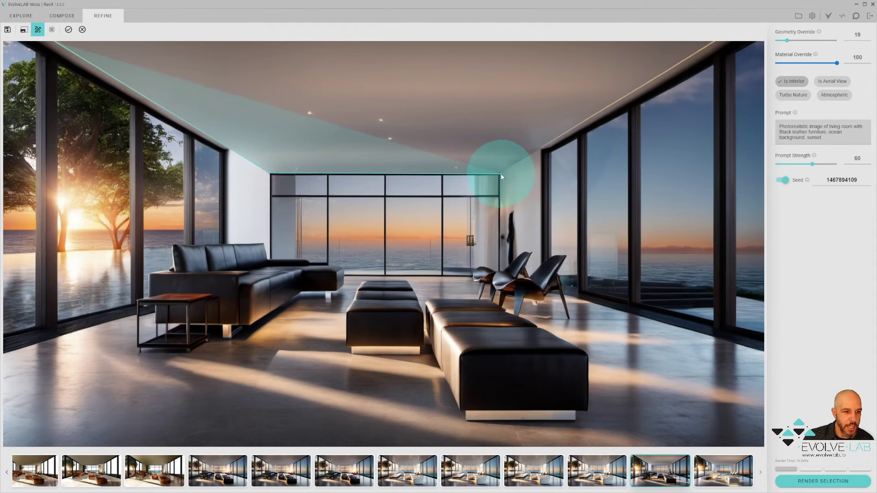
pyautogui.click(499, 174)
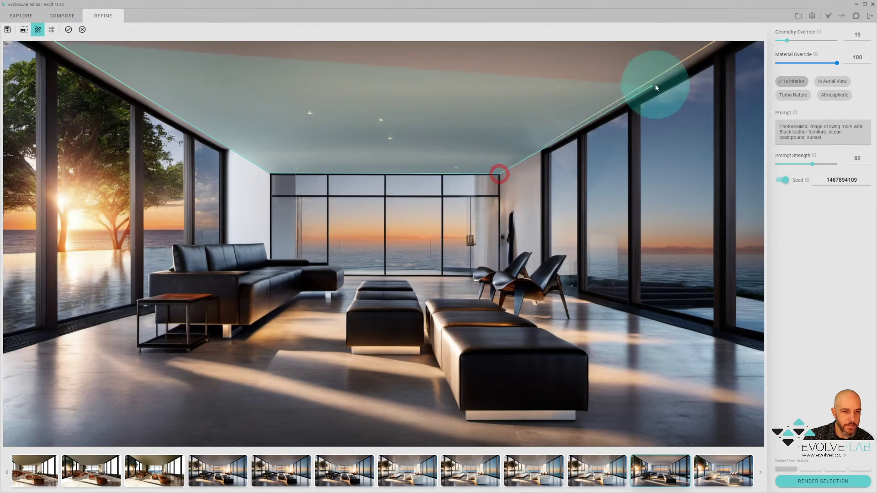
pyautogui.click(716, 44)
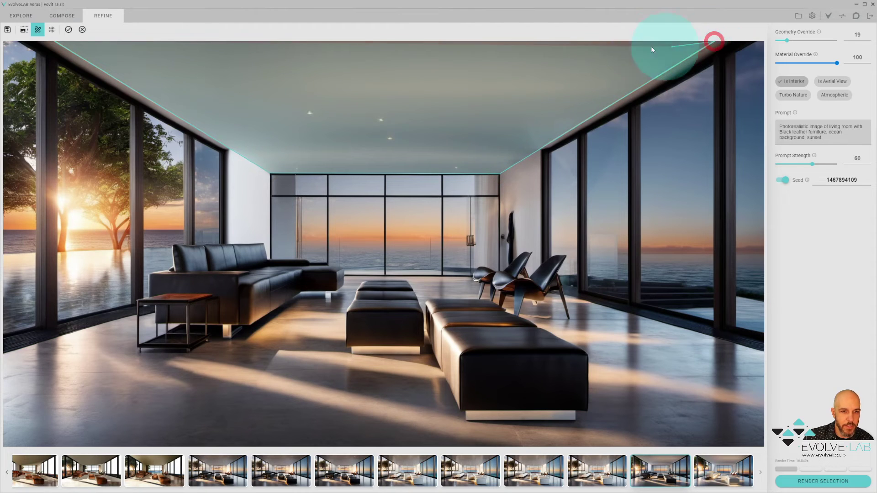
pyautogui.click(57, 44)
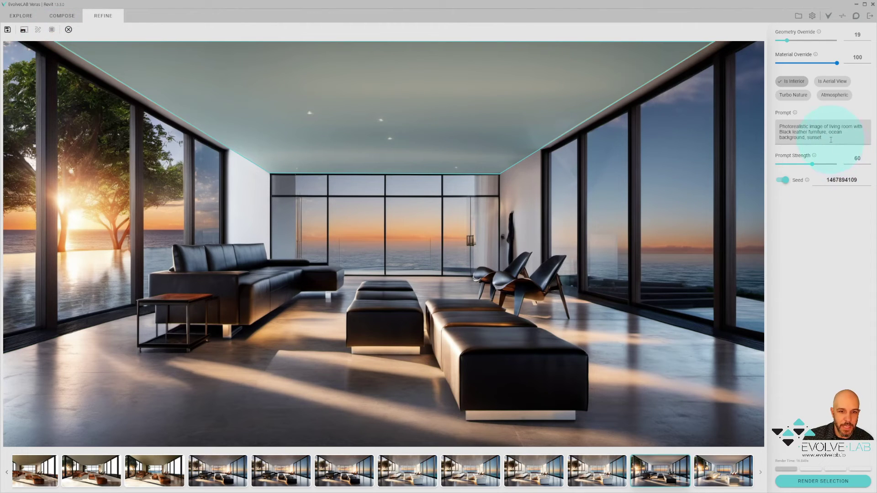
# Render the selection as 'Wood Ceiling' with geometry override 100 and the seed off
pyautogui.moveTo(822, 138); pyautogui.dragTo(763, 119)
pyautogui.write('W')
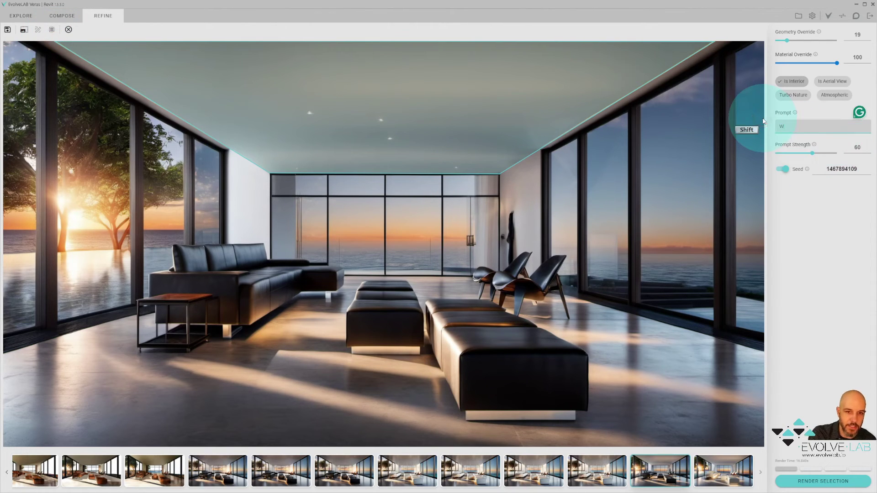
pyautogui.write('ood Ceiling')
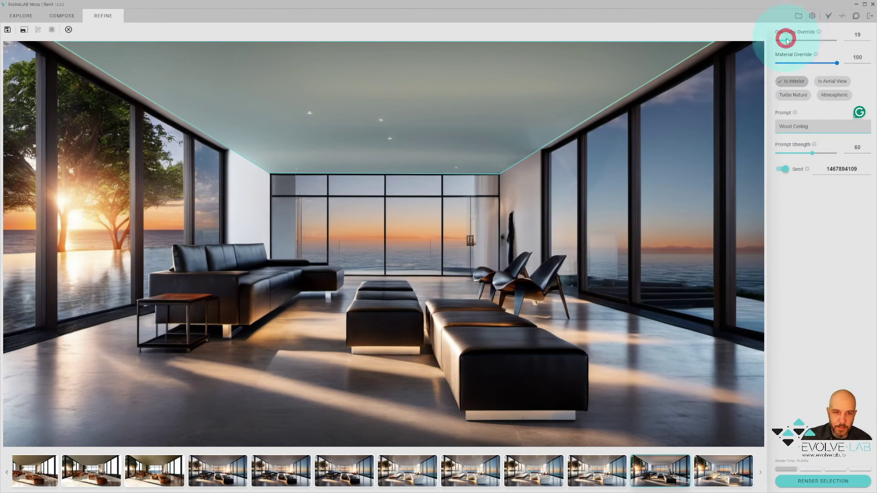
pyautogui.moveTo(787, 40); pyautogui.dragTo(846, 42)
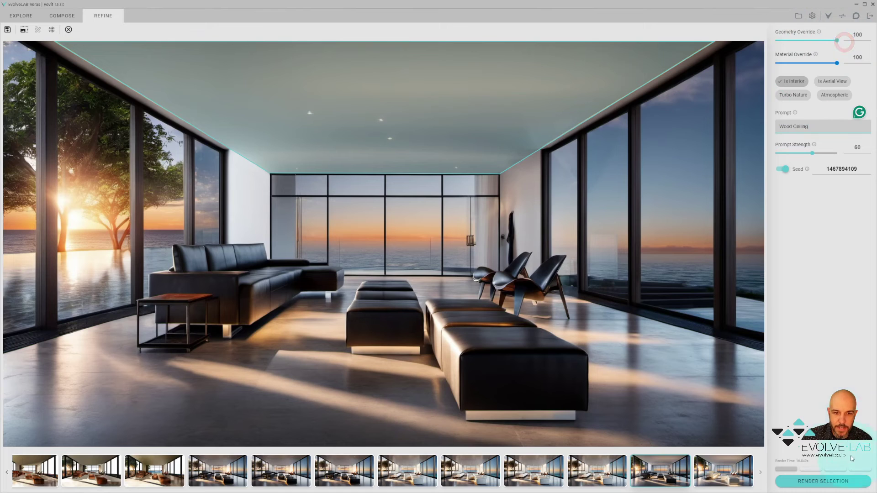
pyautogui.click(783, 169)
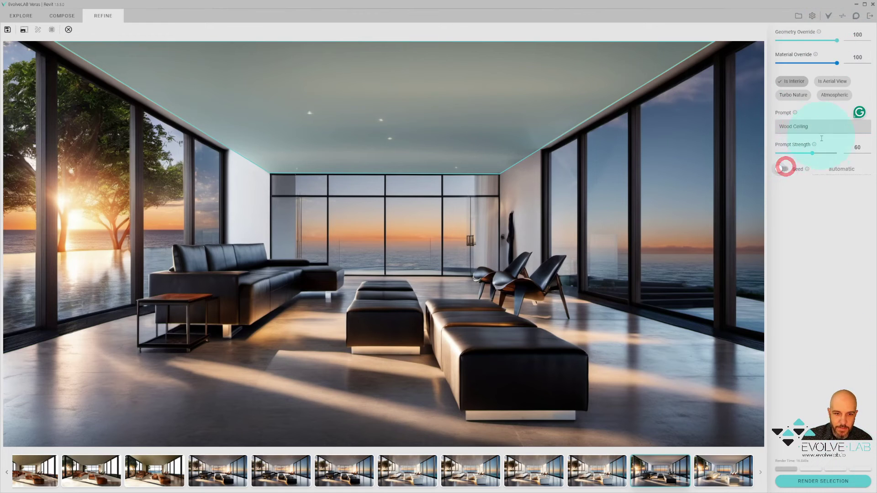
pyautogui.click(858, 479)
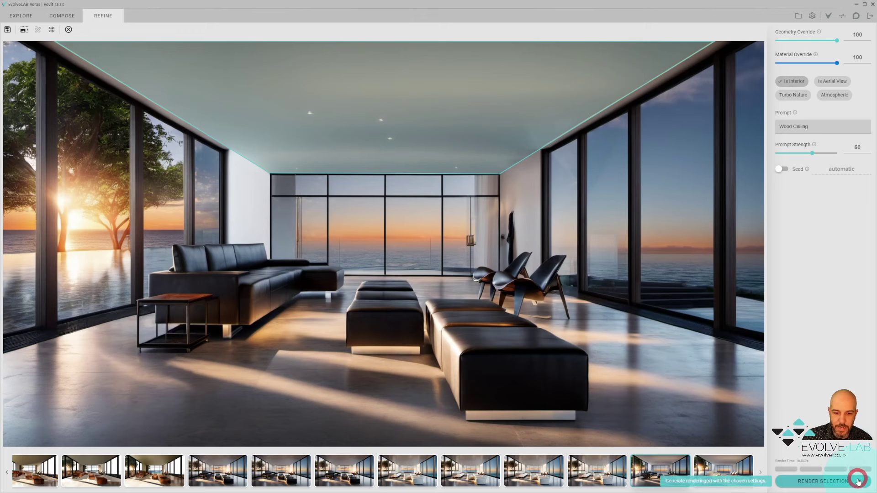
# Compare the wavy and straight wood-slat ceiling renders, ending on the wavy one
pyautogui.click(832, 328)
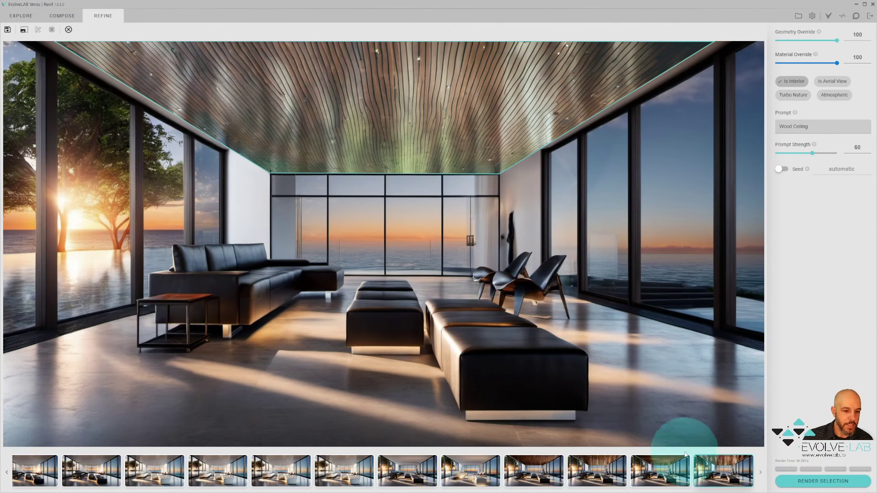
pyautogui.click(678, 466)
pyautogui.click(706, 467)
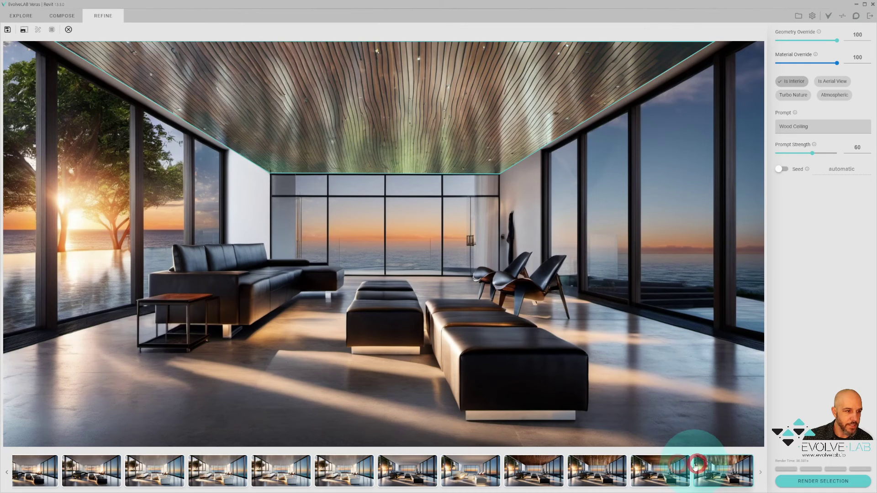
pyautogui.click(653, 468)
pyautogui.click(666, 469)
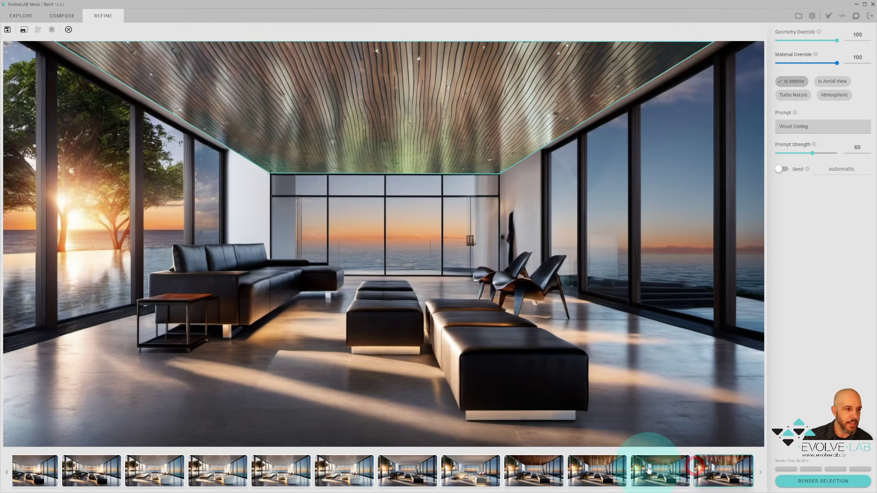
pyautogui.click(679, 469)
pyautogui.click(704, 467)
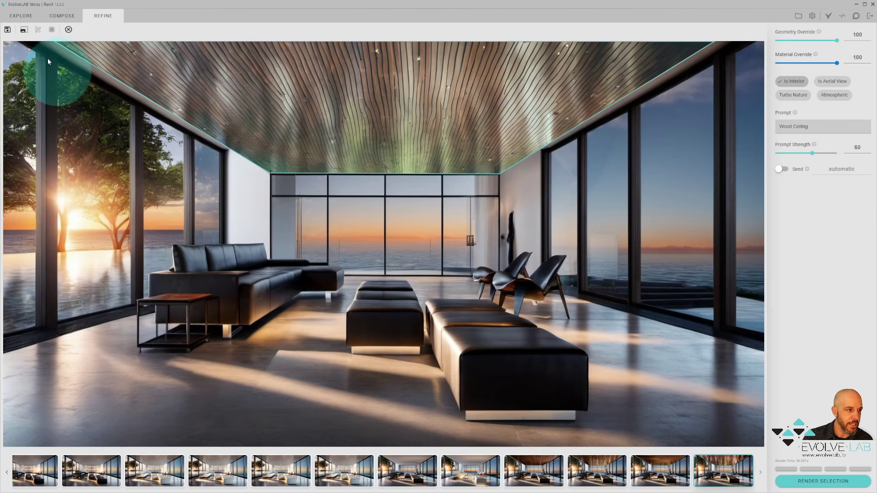
# Try a render selection blend of 9, then set it back to 0
pyautogui.click(52, 30)
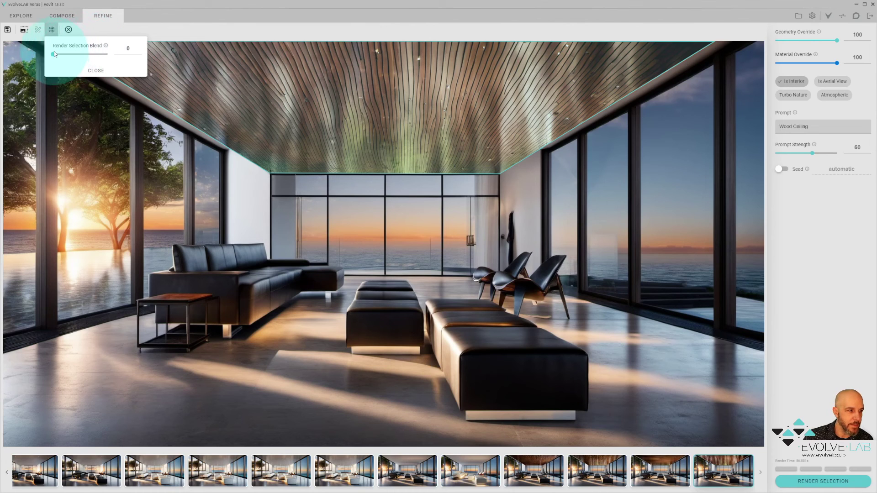
pyautogui.moveTo(53, 54); pyautogui.dragTo(58, 54)
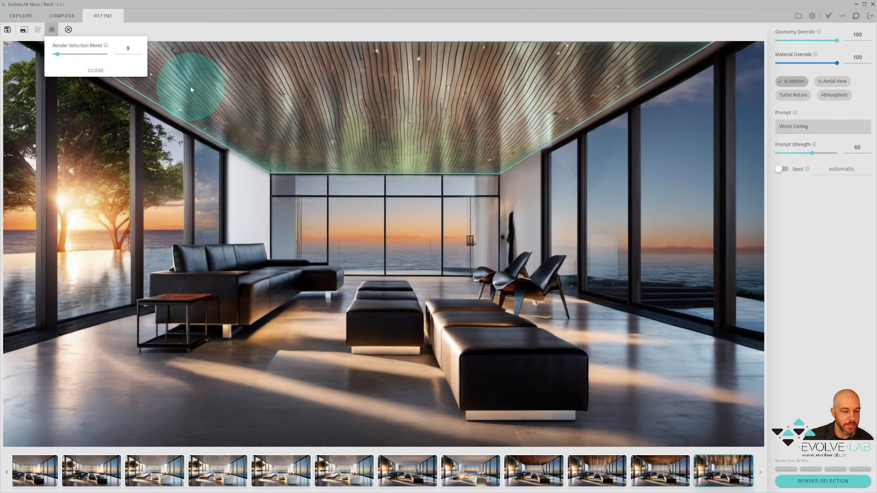
pyautogui.moveTo(58, 54); pyautogui.dragTo(53, 55)
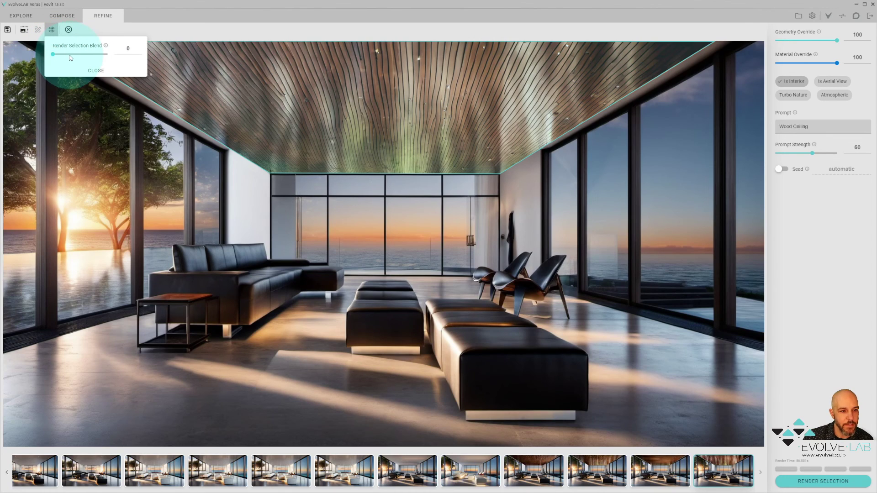
pyautogui.click(54, 56)
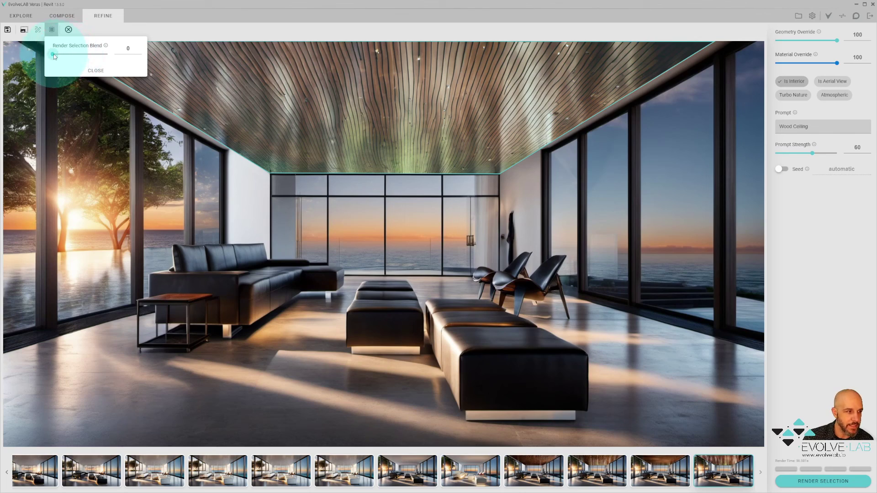